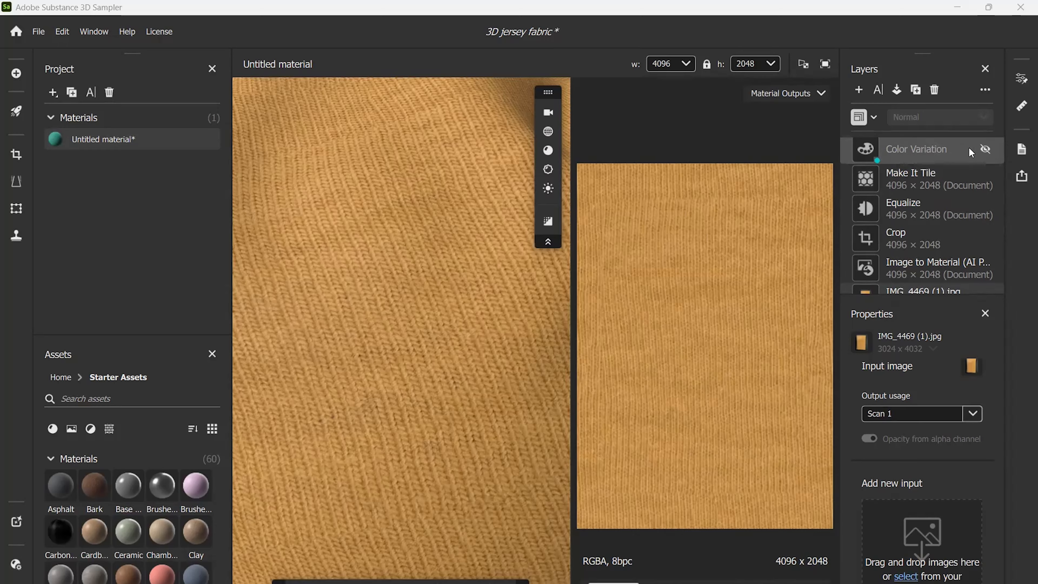
Step: Show the Color Variation layer again and delete all layers of the jersey material
click(983, 147)
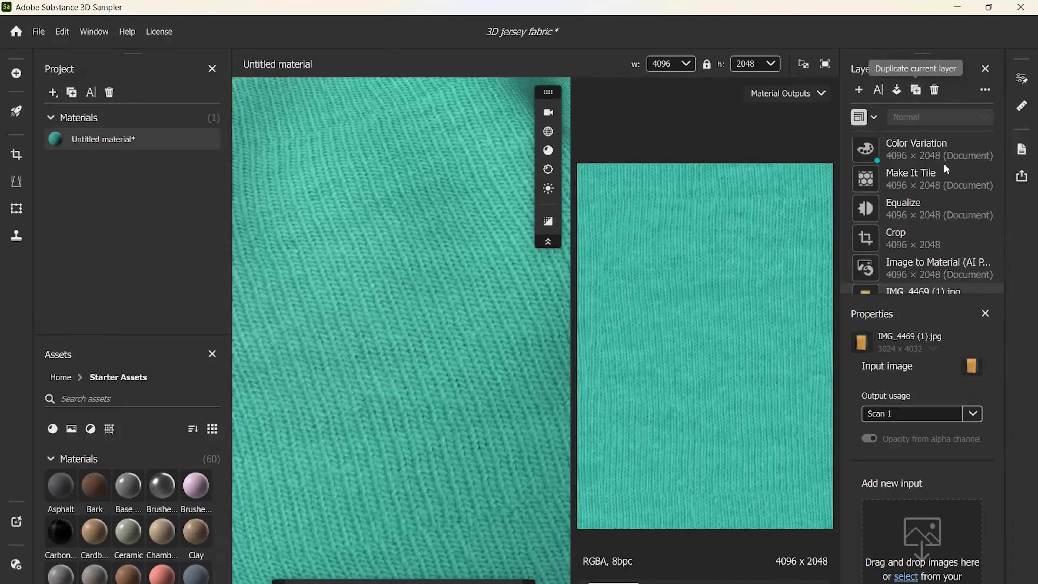
click(890, 144)
click(935, 91)
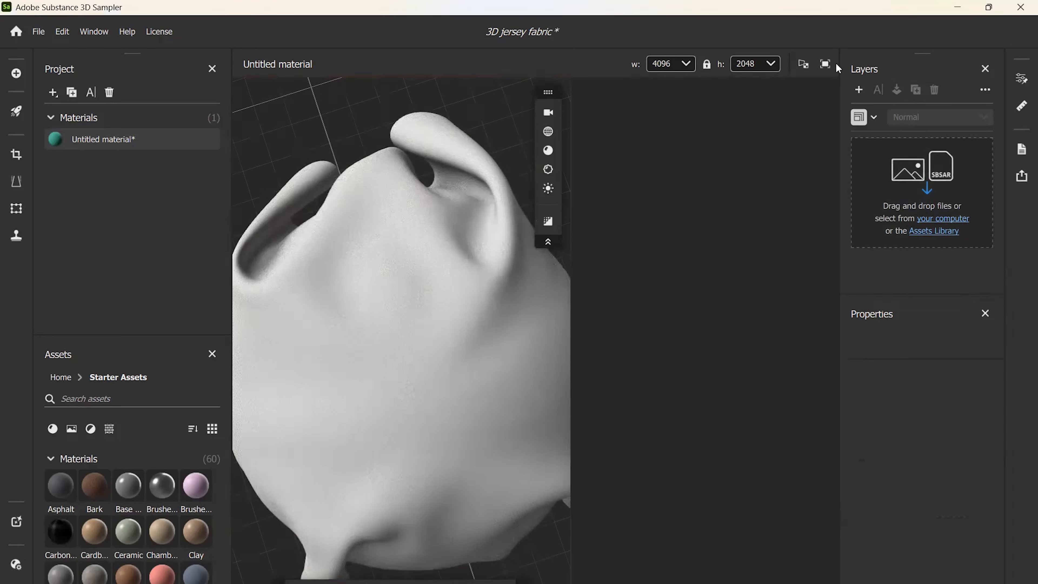
Step: Find the Cloth Weave filter by searching for "cloth" and add it to the empty layer stack
click(859, 89)
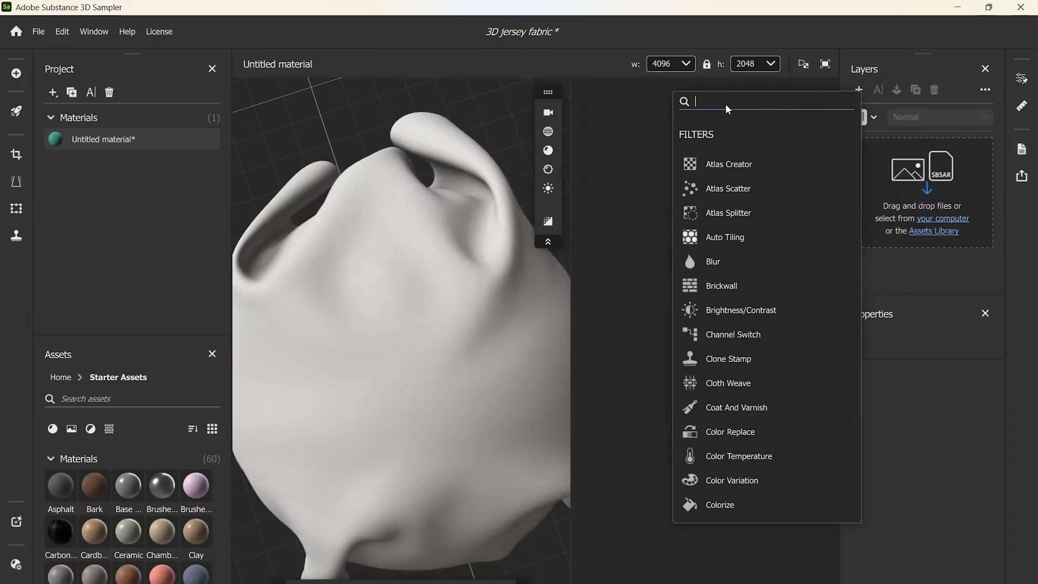
text(cloth)
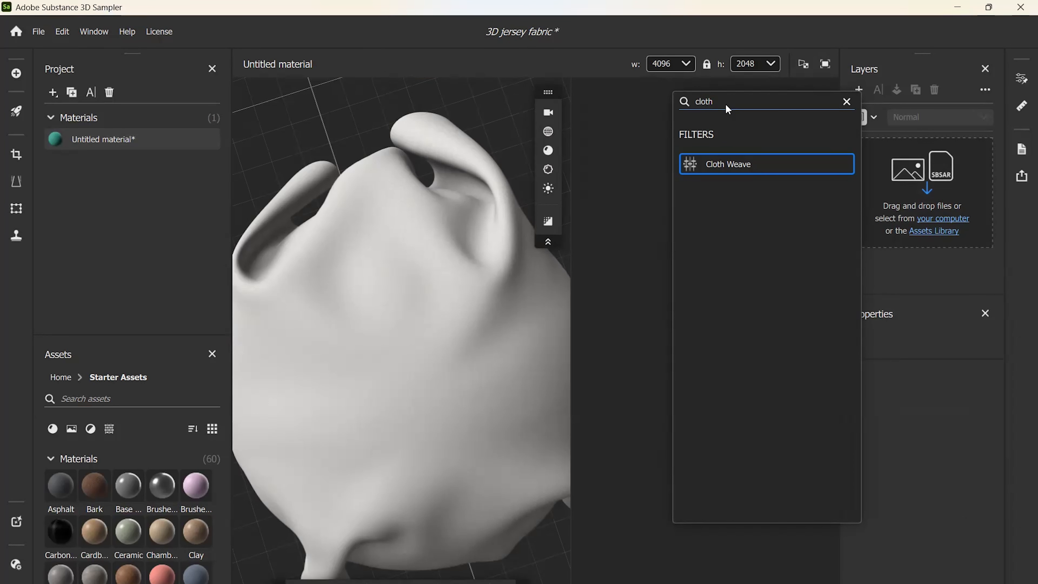
click(746, 164)
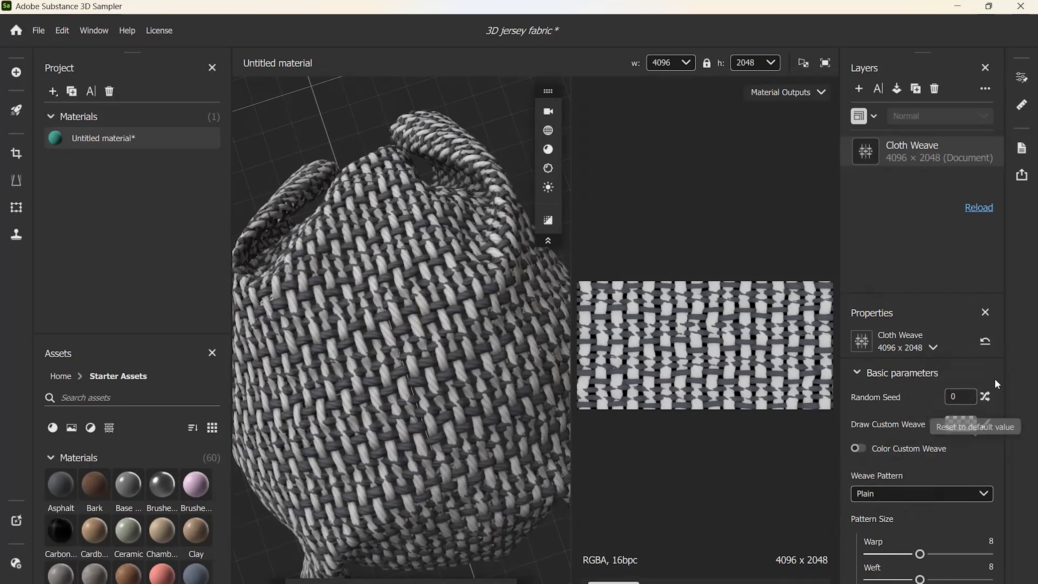
Step: Set the Cloth Weave's weave pattern to Only Weft and its size multiplier to x10
drag(1000, 404, 1006, 434)
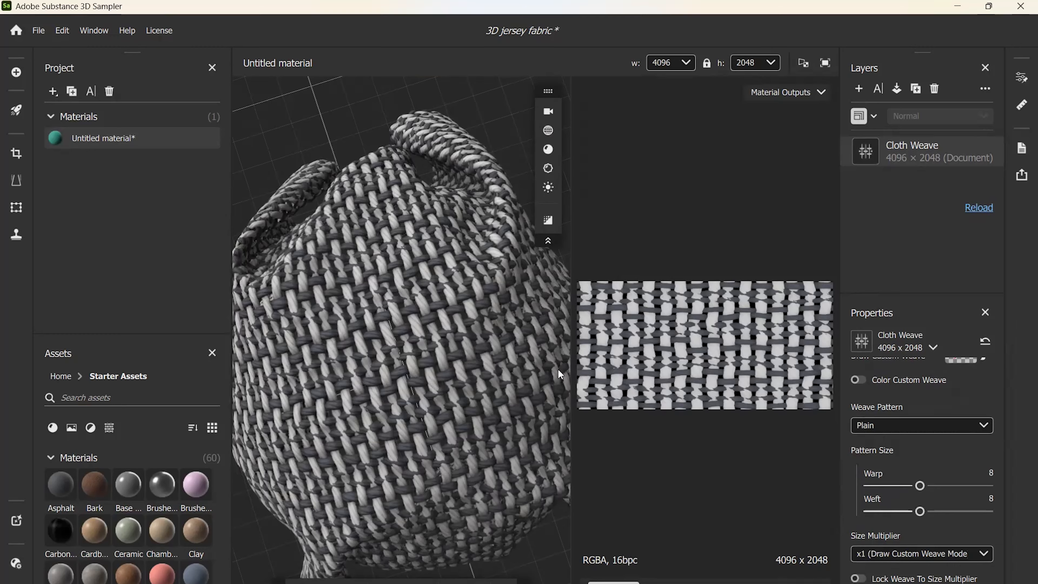
click(880, 421)
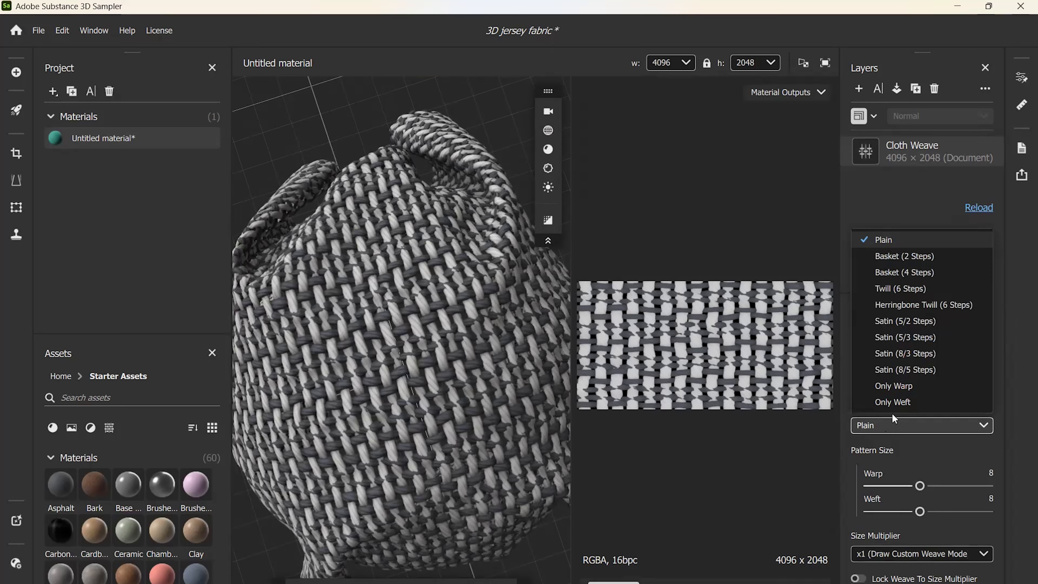
click(901, 402)
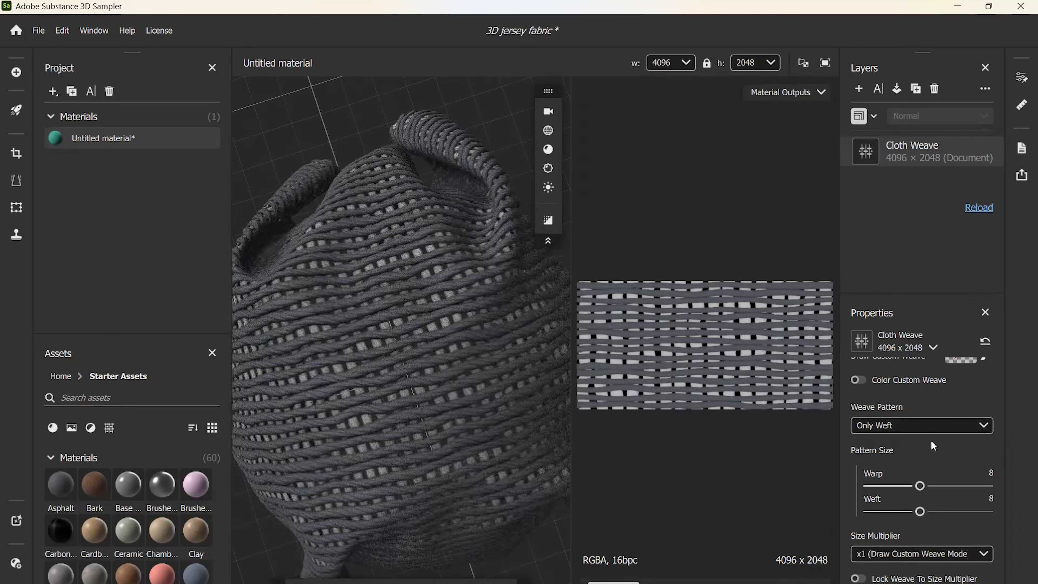
scroll(931, 440, down, 2)
scroll(935, 454, down, 2)
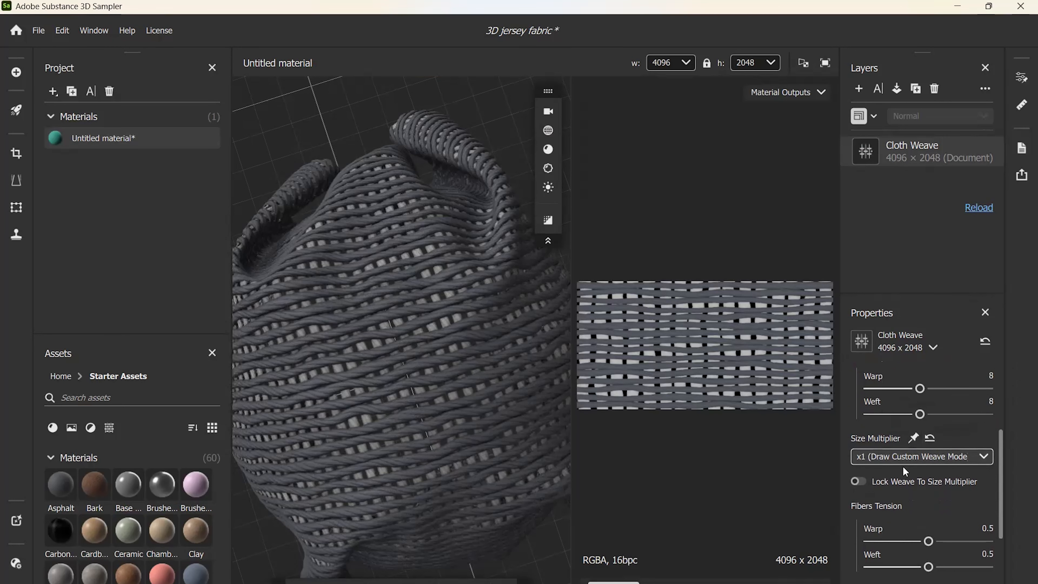
click(915, 456)
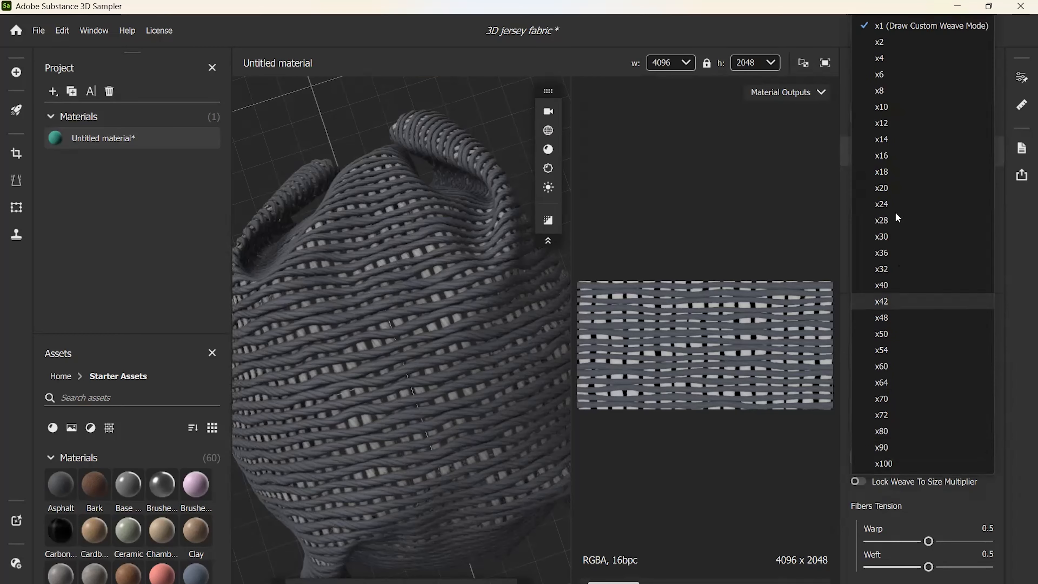
click(889, 107)
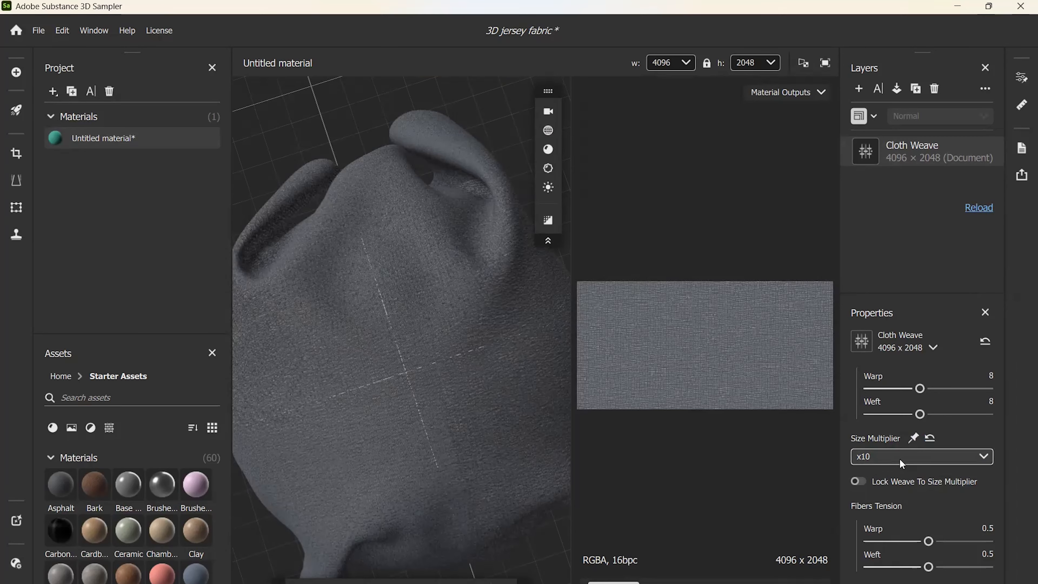
Step: Examine the fiber tension and color mode parameters and inspect the woven threads up close on the 3D cloth
scroll(959, 518, down, 2)
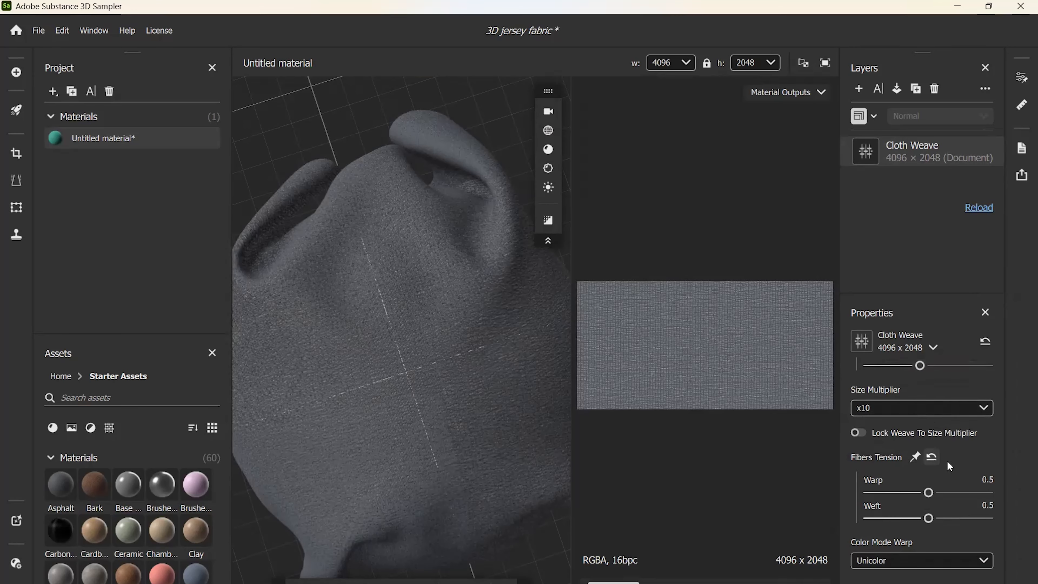
scroll(951, 464, down, 2)
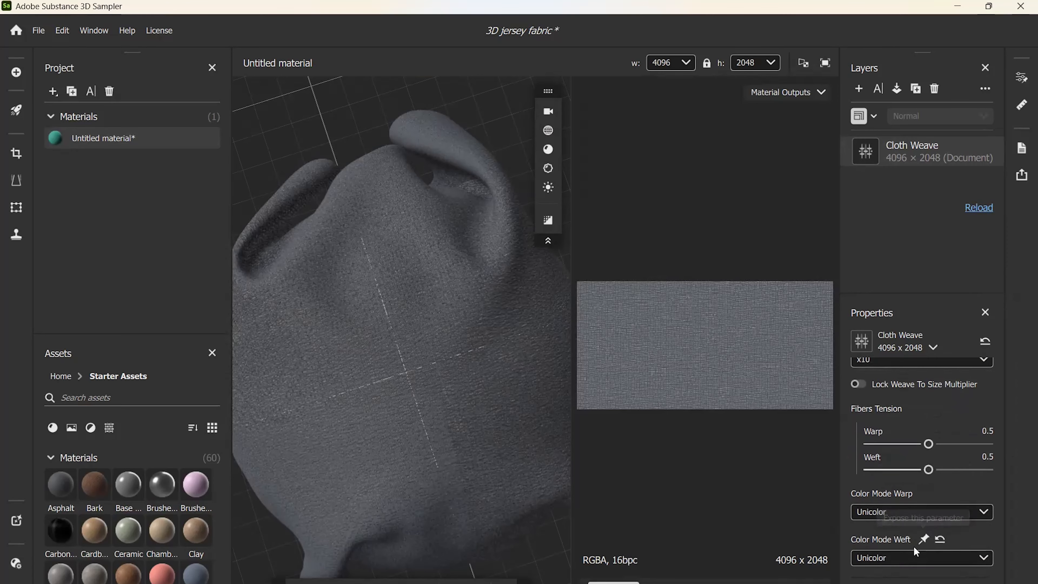
scroll(913, 535, down, 2)
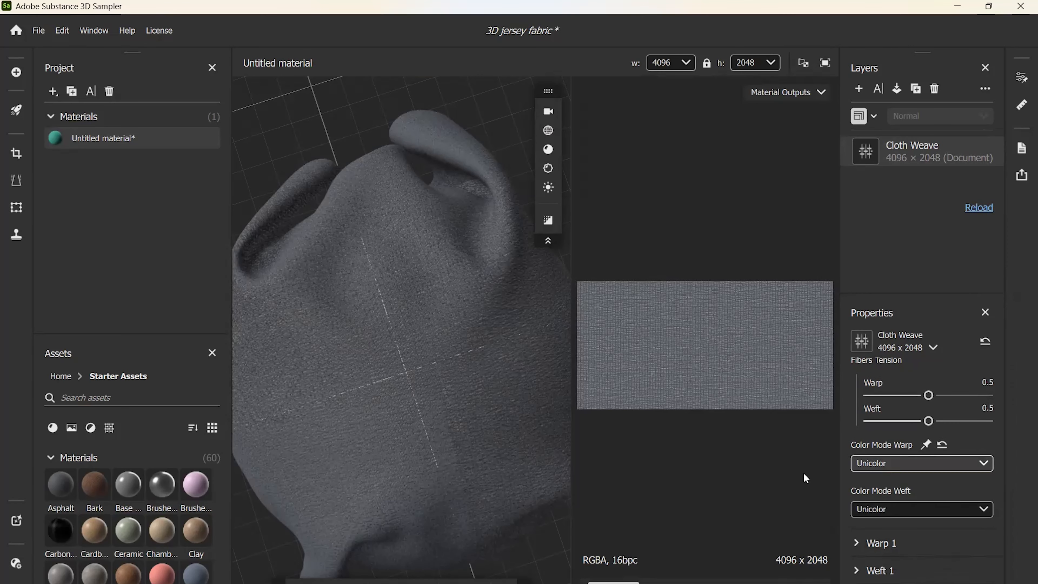
scroll(451, 347, up, 3)
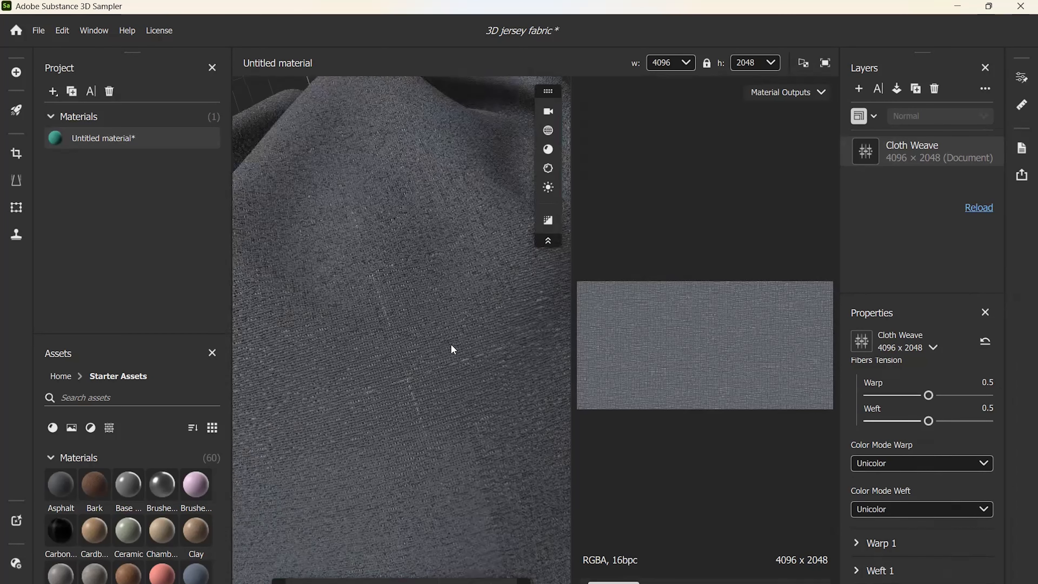
scroll(450, 349, up, 3)
scroll(449, 349, up, 2)
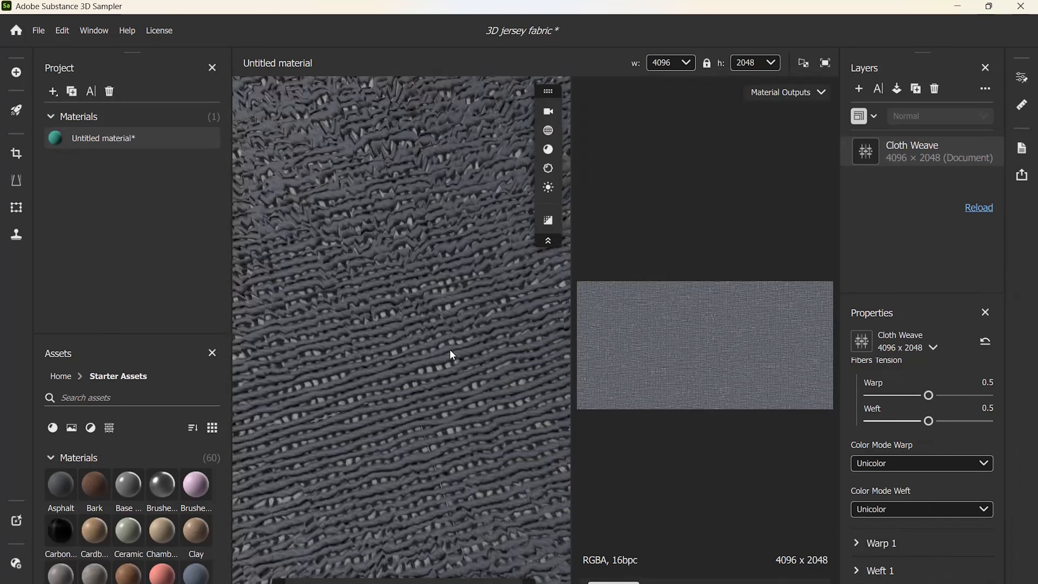
scroll(431, 332, up, 2)
scroll(363, 339, up, 2)
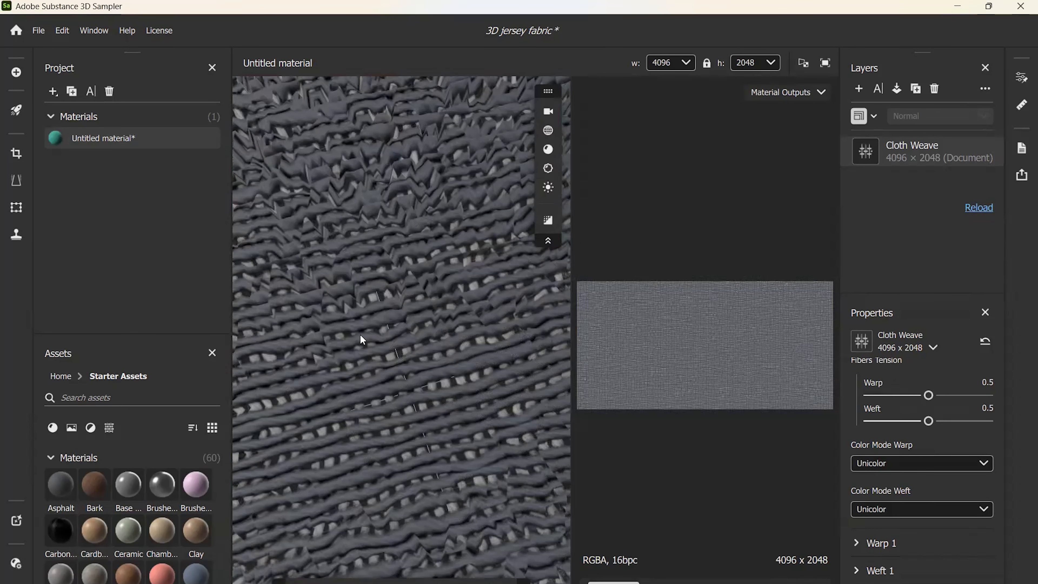
scroll(410, 354, up, 4)
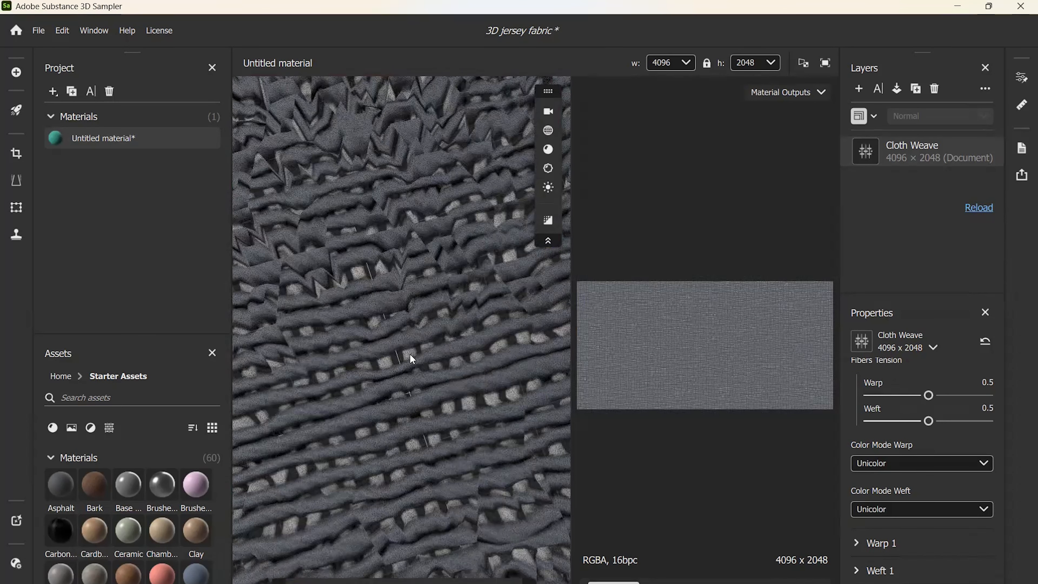
scroll(409, 353, down, 4)
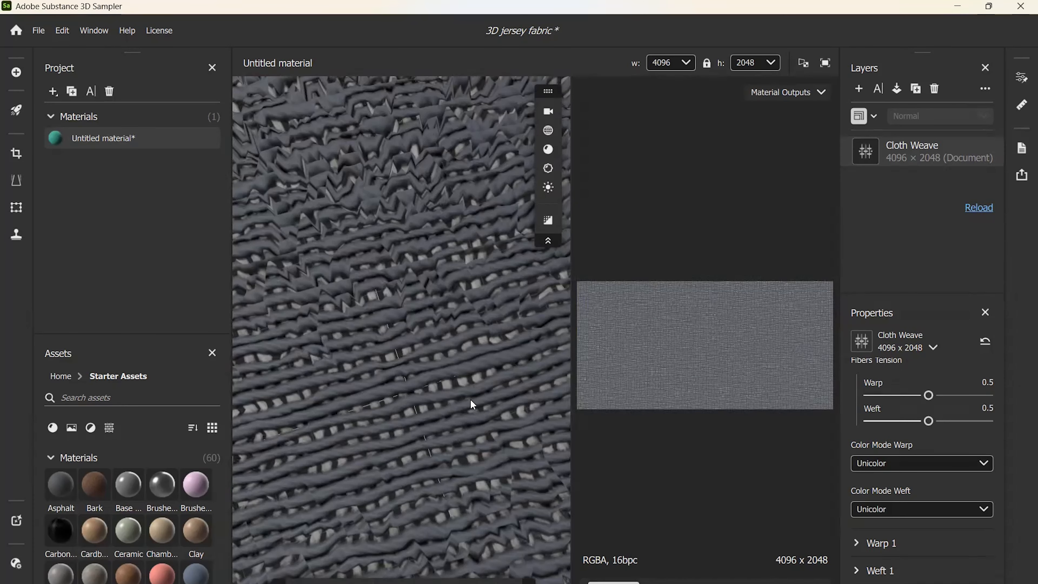
scroll(468, 403, down, 2)
scroll(467, 403, down, 2)
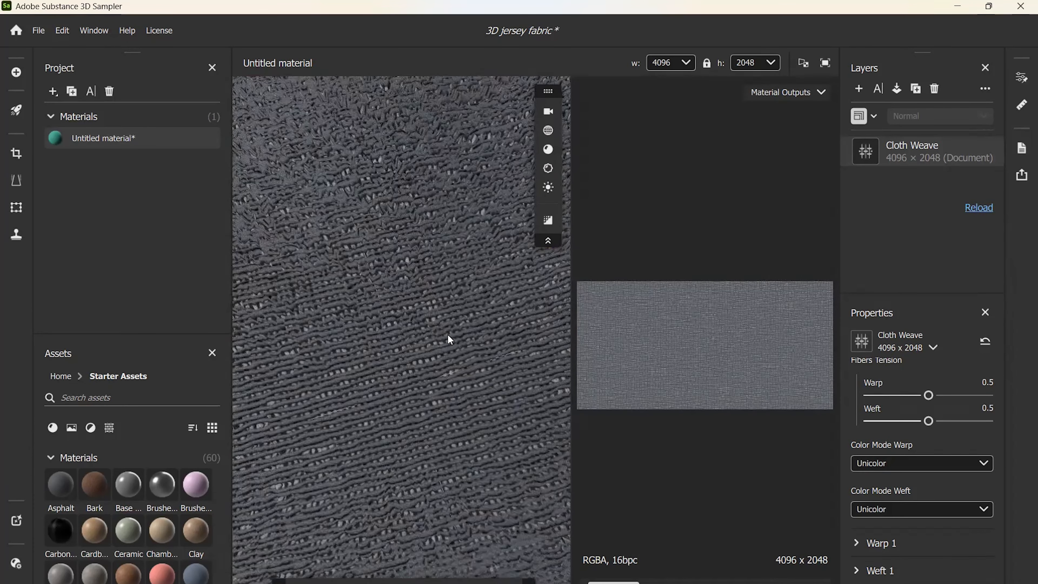
Step: Set Color Mode Weft to None and the width of the Warp 1 fibers to 0.85
click(892, 516)
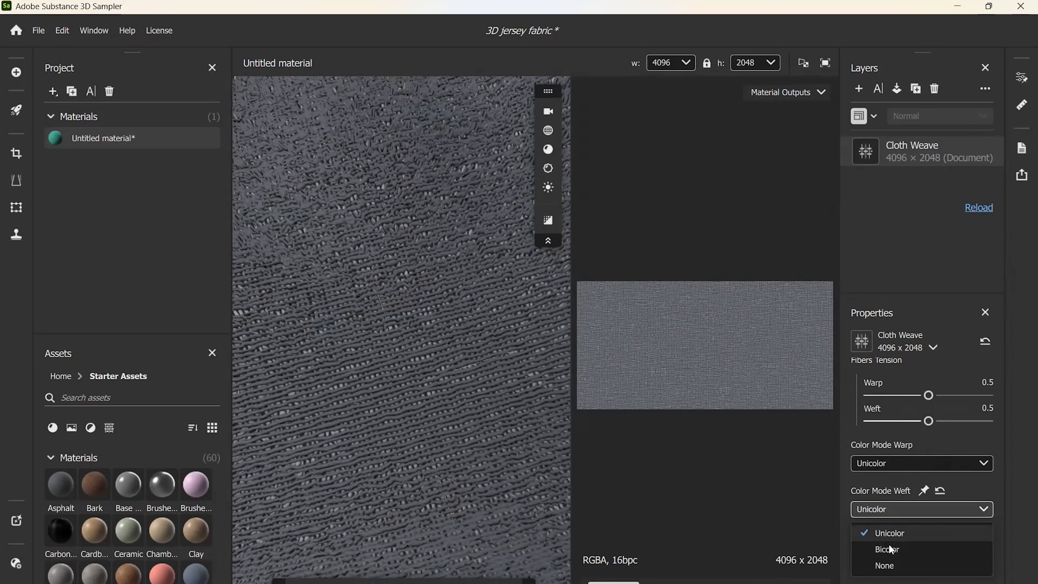
click(885, 567)
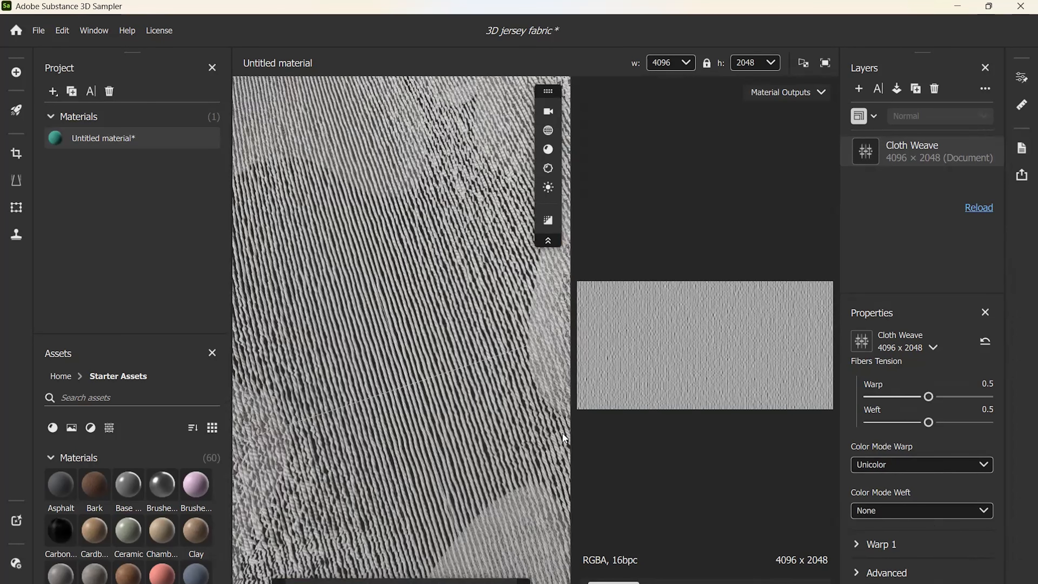
click(856, 545)
scroll(929, 540, down, 4)
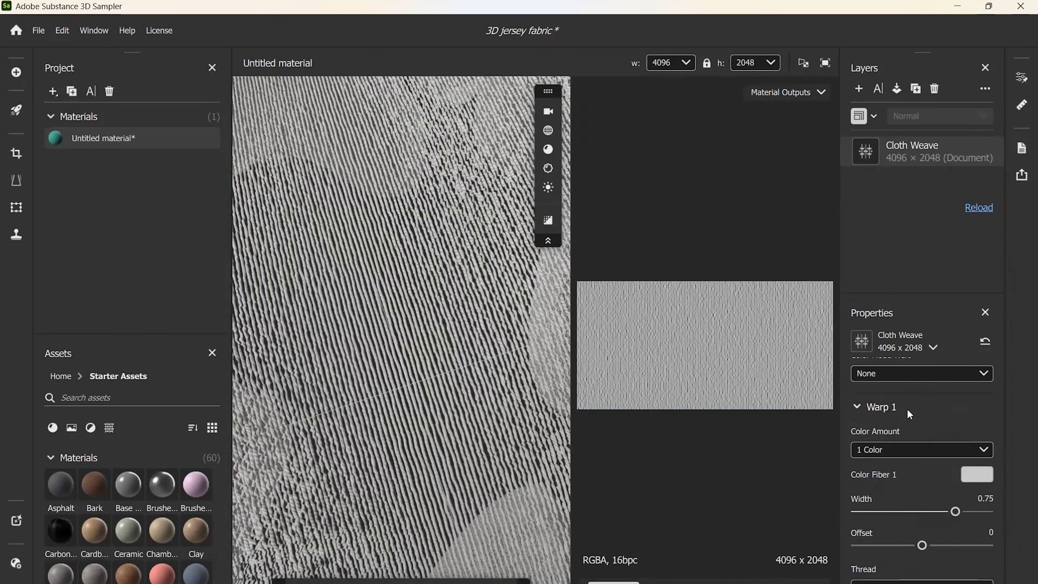
click(991, 499)
text(.85)
key(Return)
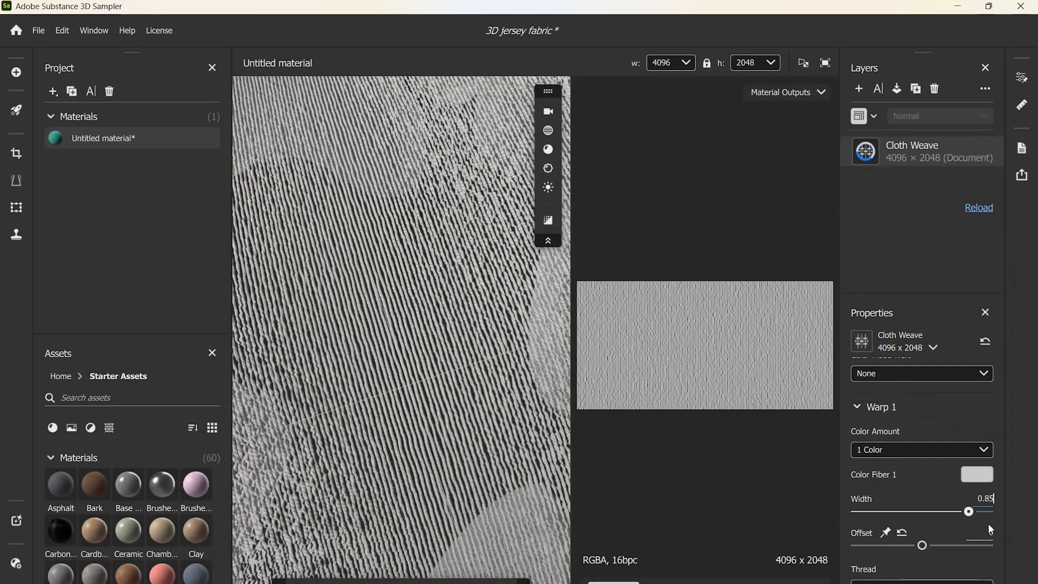
Step: Review the Warp 1 thread settings and the available Fiber Finish 1 options
scroll(940, 535, down, 1)
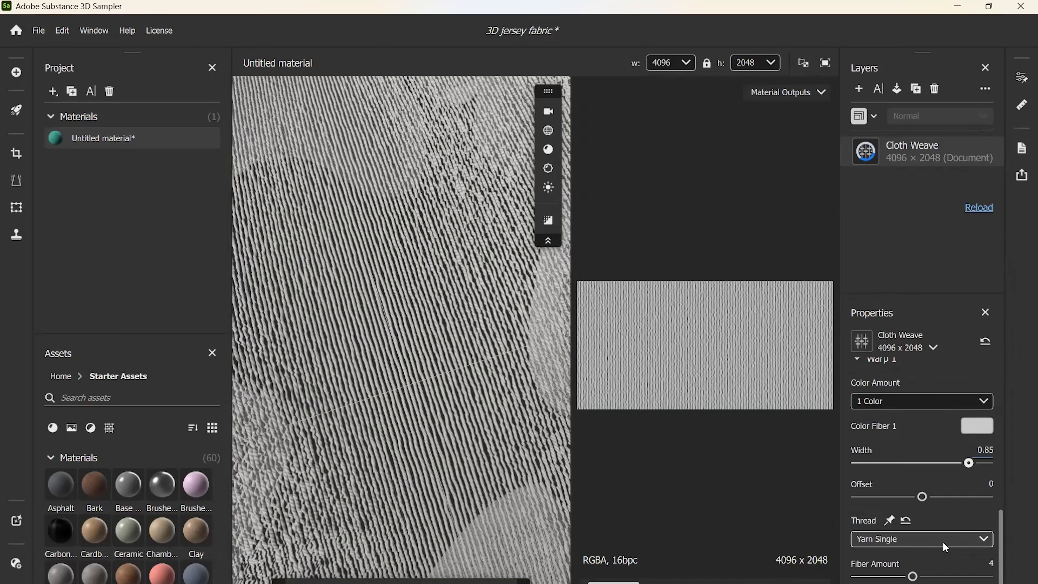
scroll(897, 549, down, 1)
scroll(898, 540, down, 1)
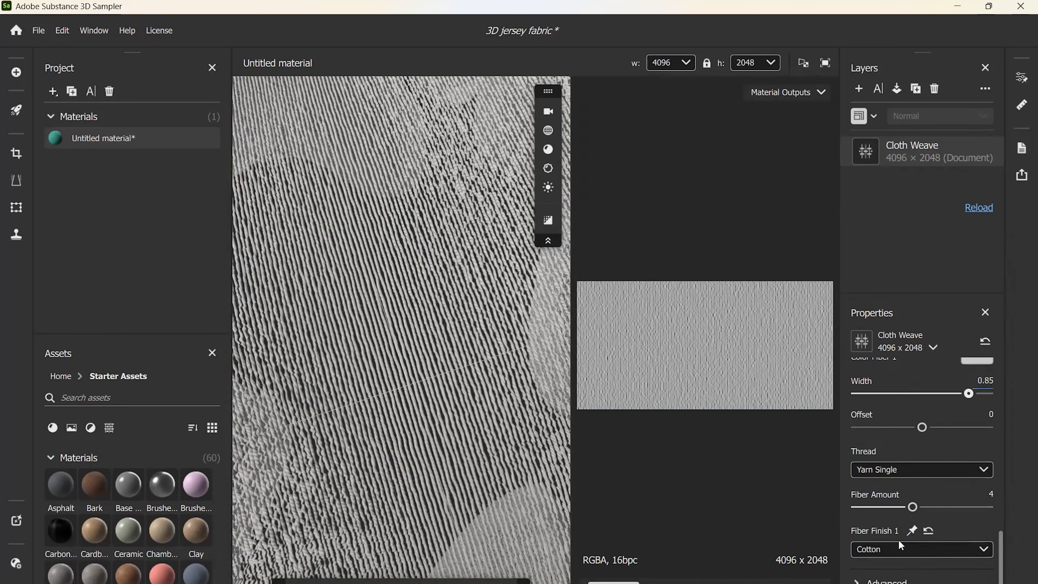
scroll(907, 554, down, 1)
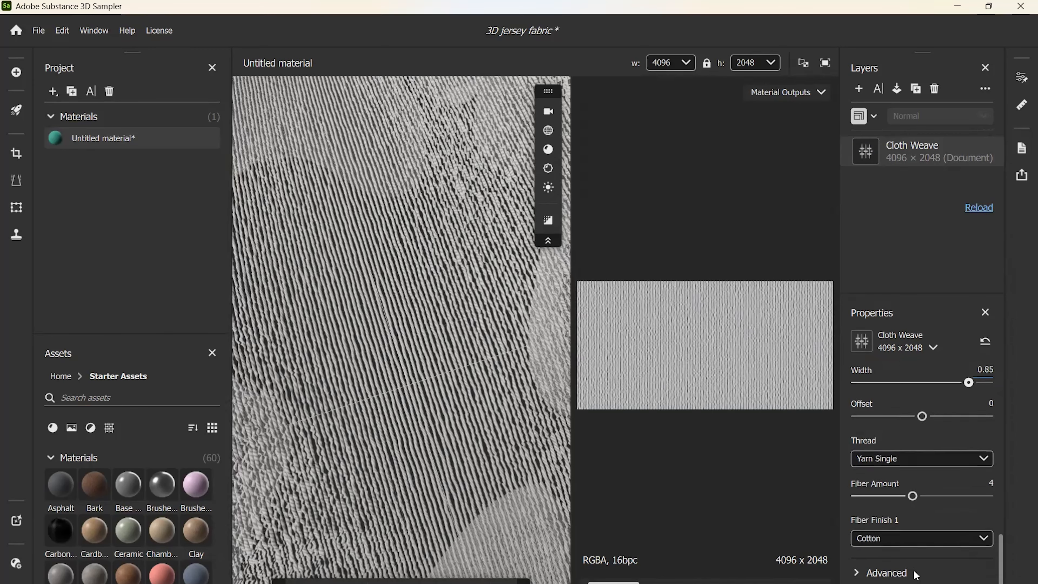
click(922, 536)
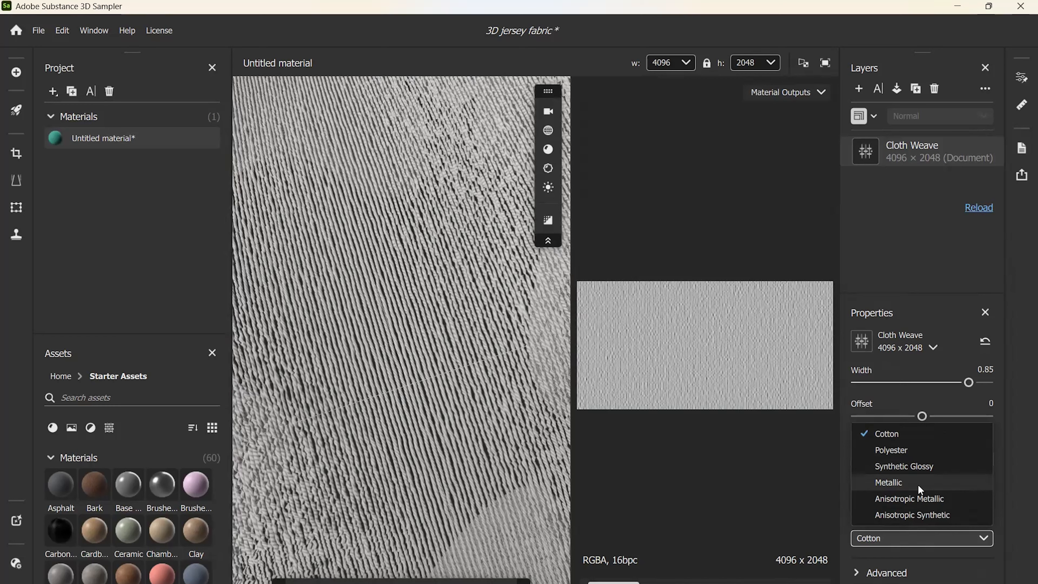
click(887, 543)
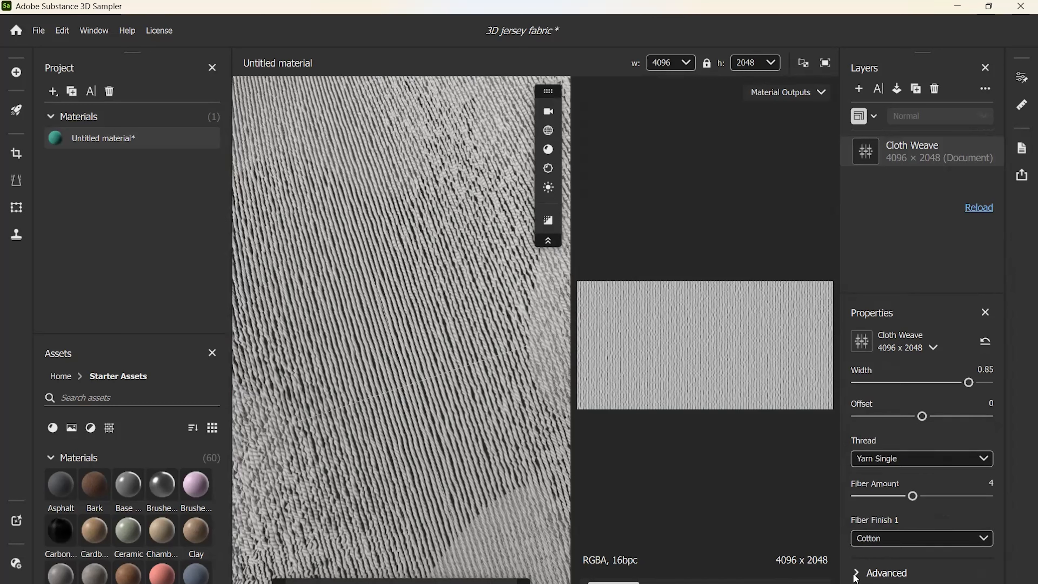
Step: Change the Cloth Weave's advanced blending mode to Height Blend
scroll(941, 560, down, 5)
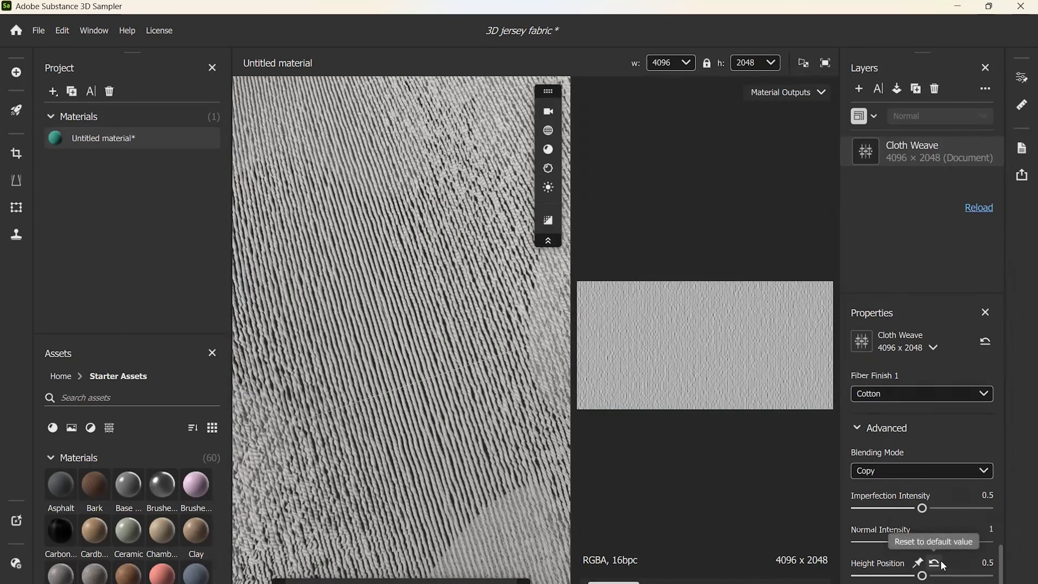
click(889, 472)
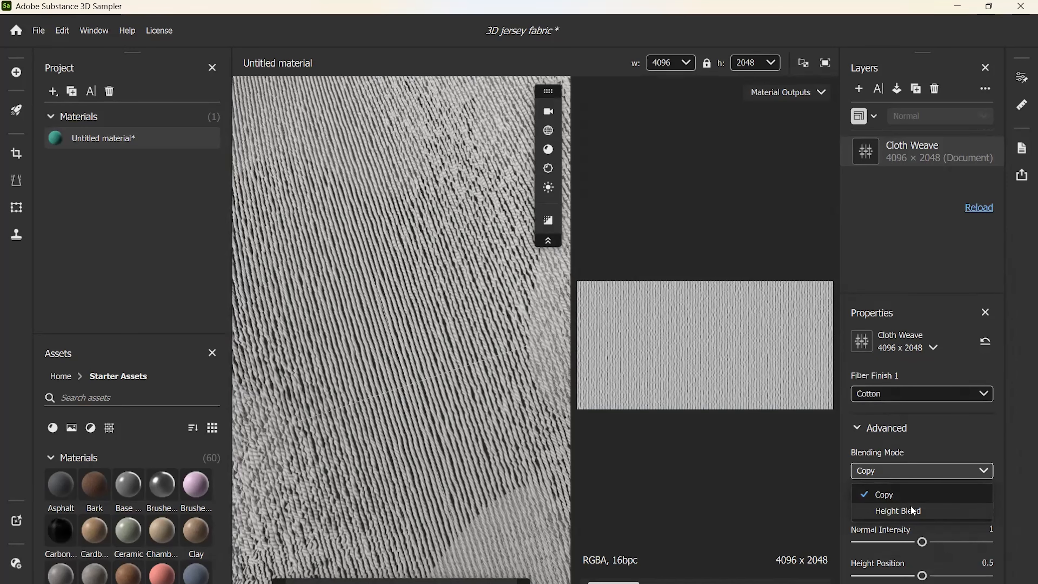
click(924, 512)
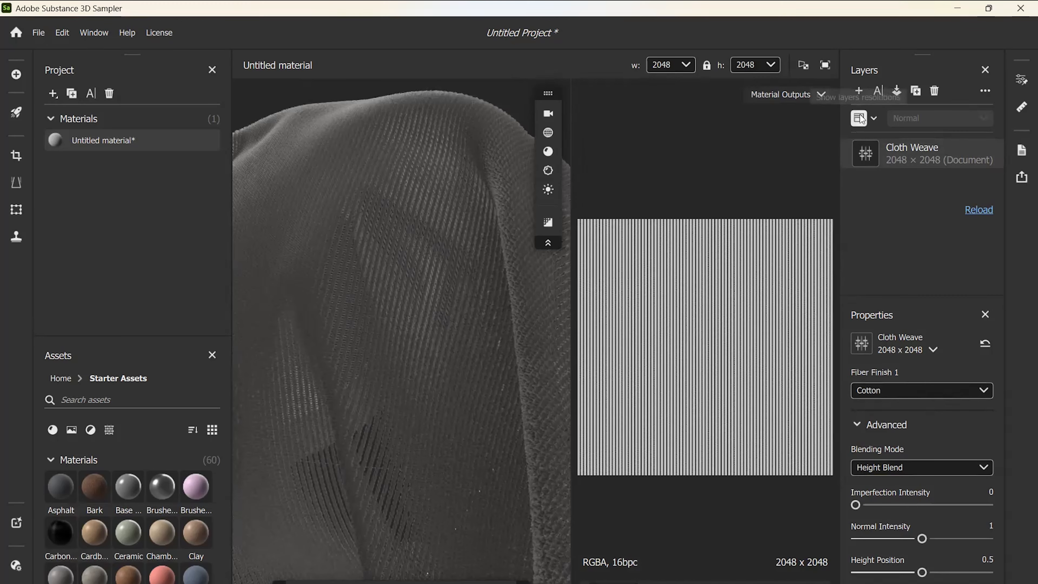
Step: Add a Transform filter above the Cloth Weave layer
click(859, 91)
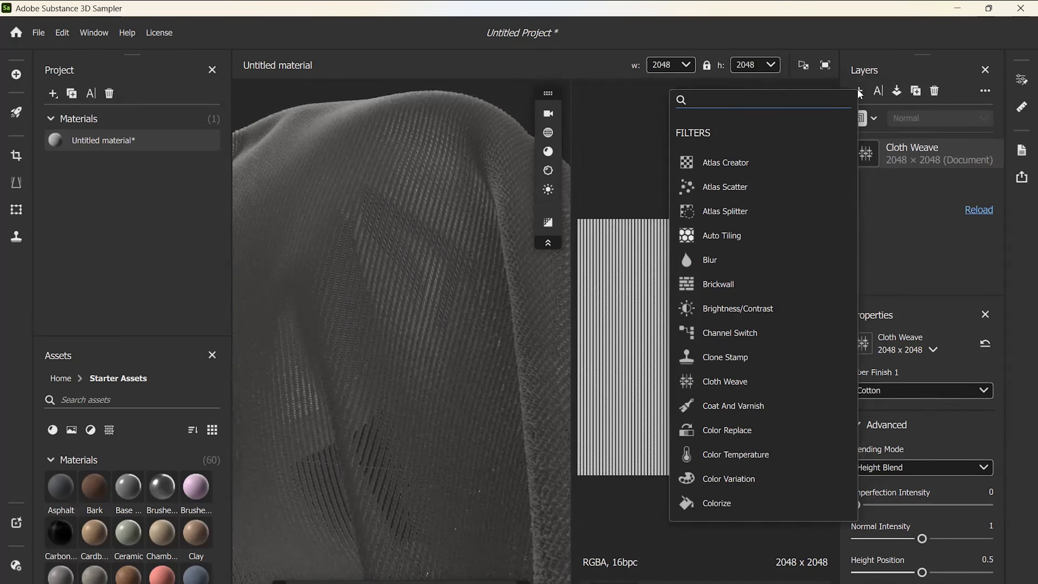
text(tranfe)
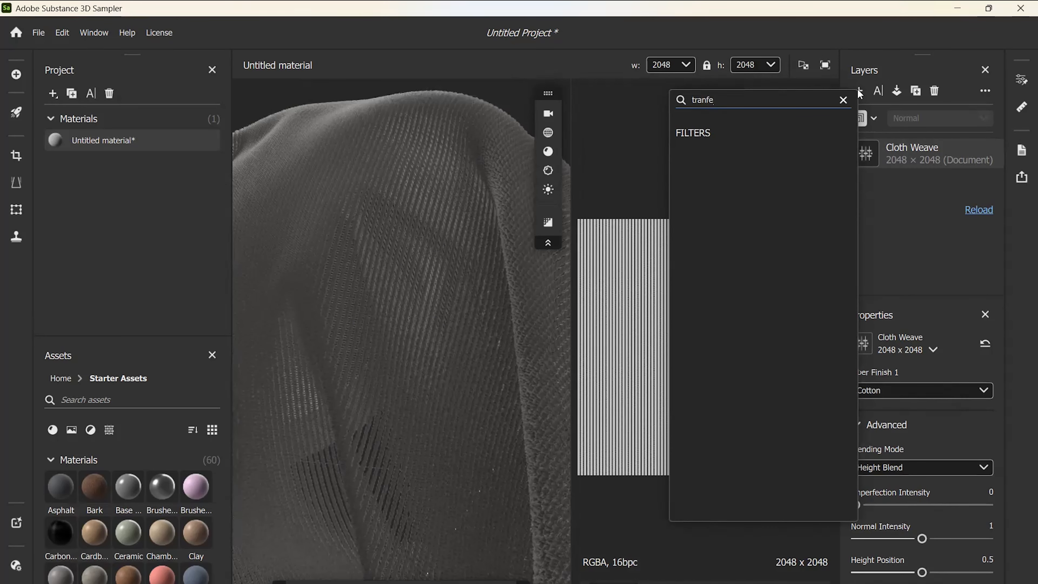
text(r)
key(BackSpace)
key(BackSpace)
key(BackSpace)
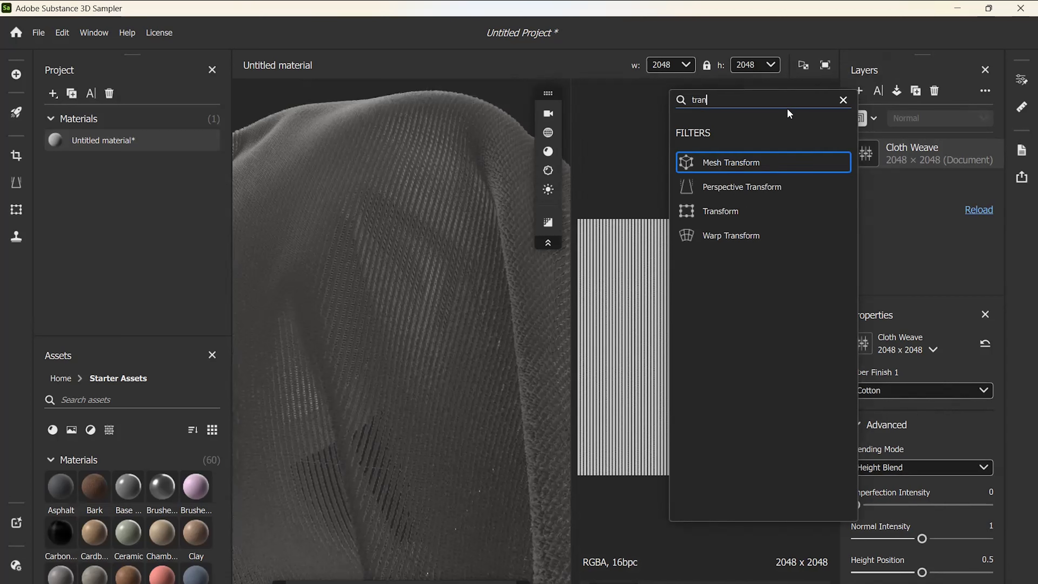
click(724, 211)
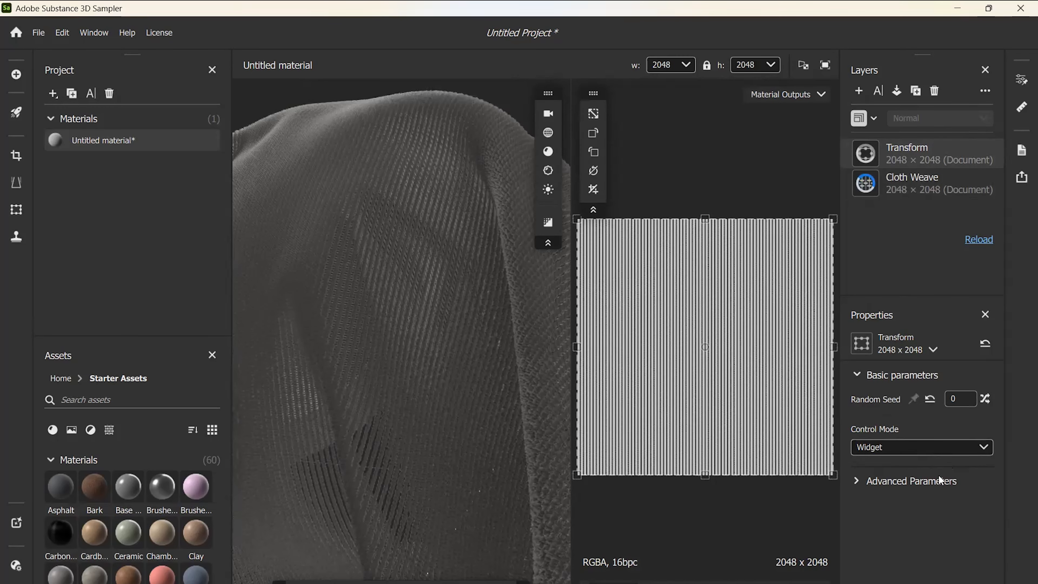
Step: Set the Transform filter's Scale X to -1 in its advanced parameters
click(876, 482)
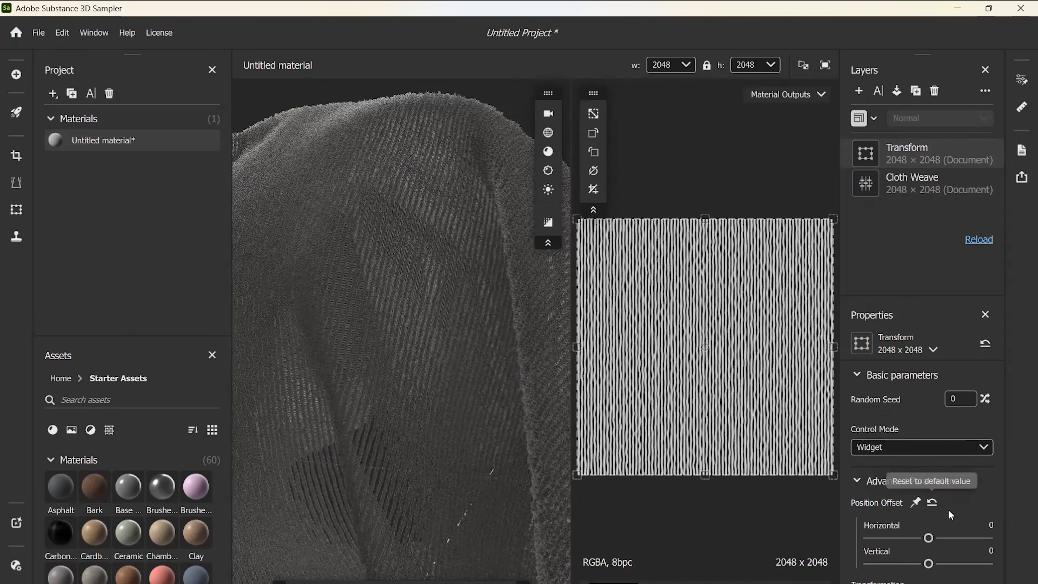
scroll(946, 519, down, 3)
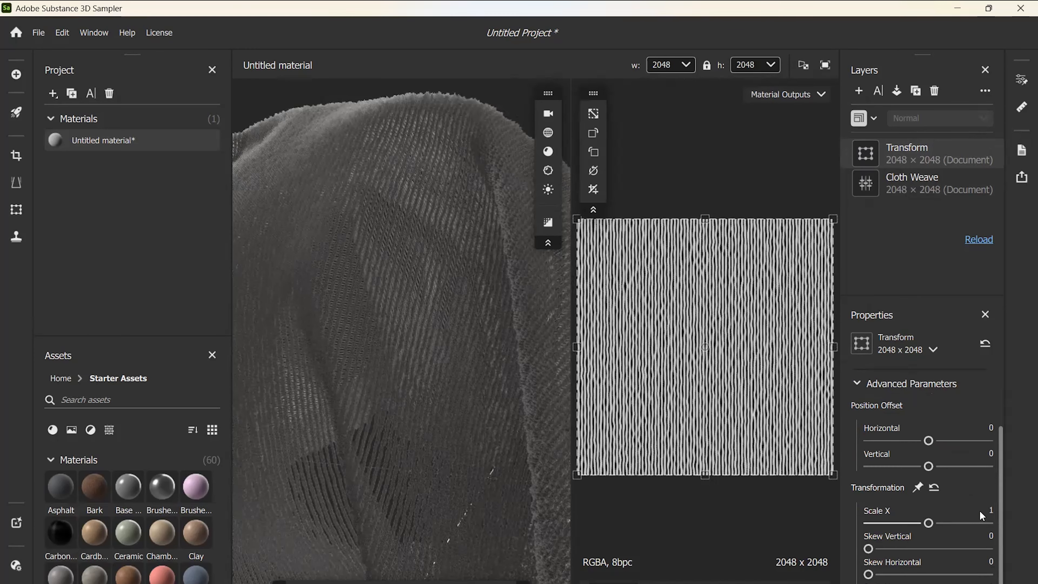
click(988, 515)
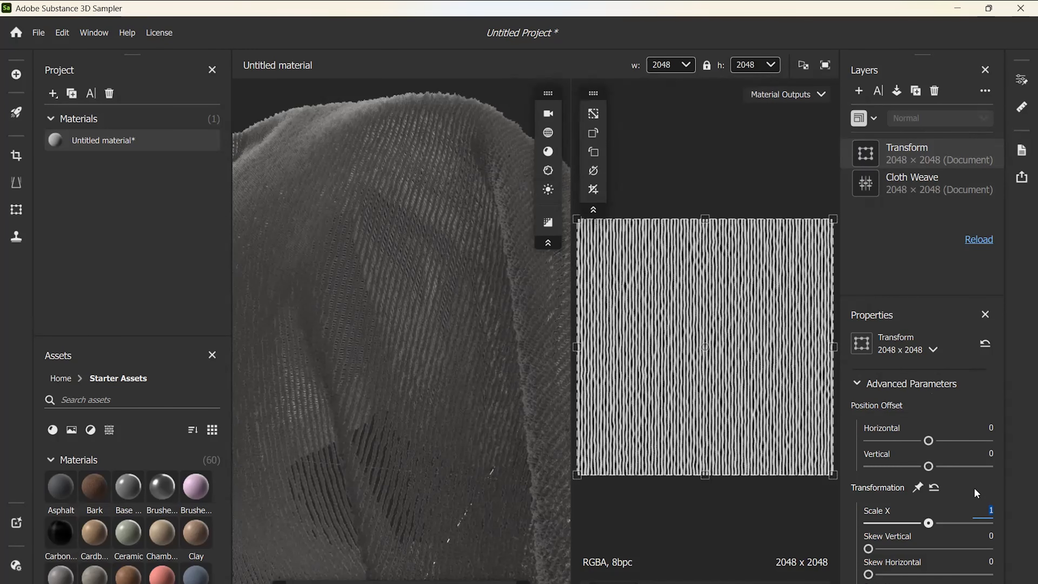
text(-1)
key(Return)
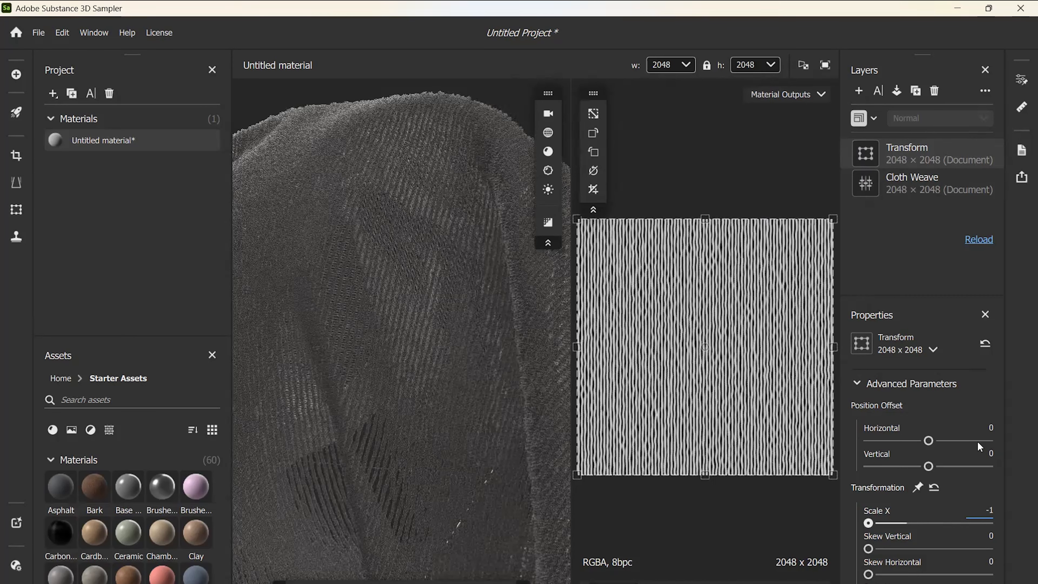
Step: Set the Transform filter's horizontal position offset to 0.082
click(983, 427)
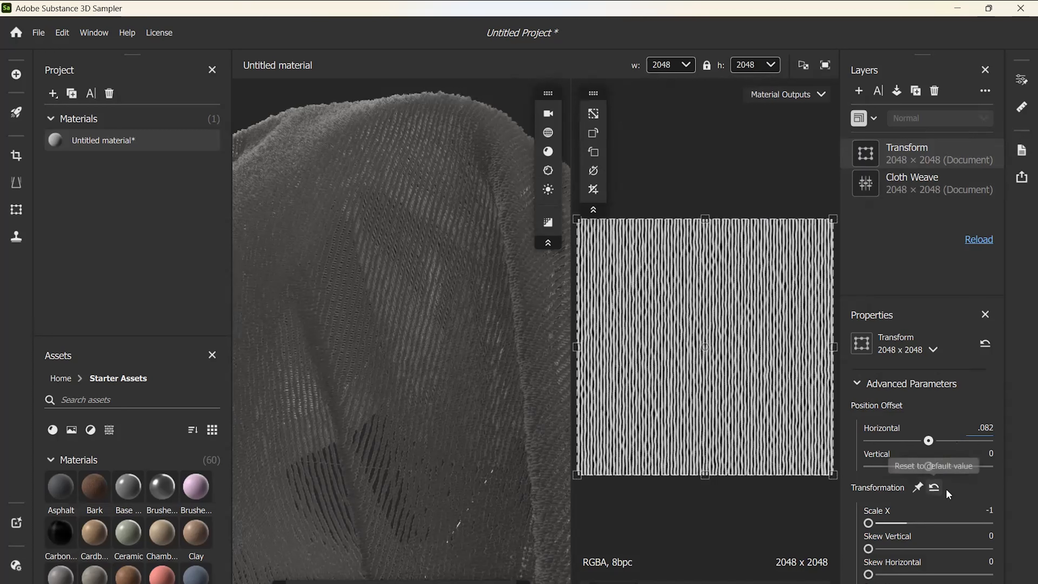
scroll(964, 514, down, 1)
scroll(961, 510, down, 1)
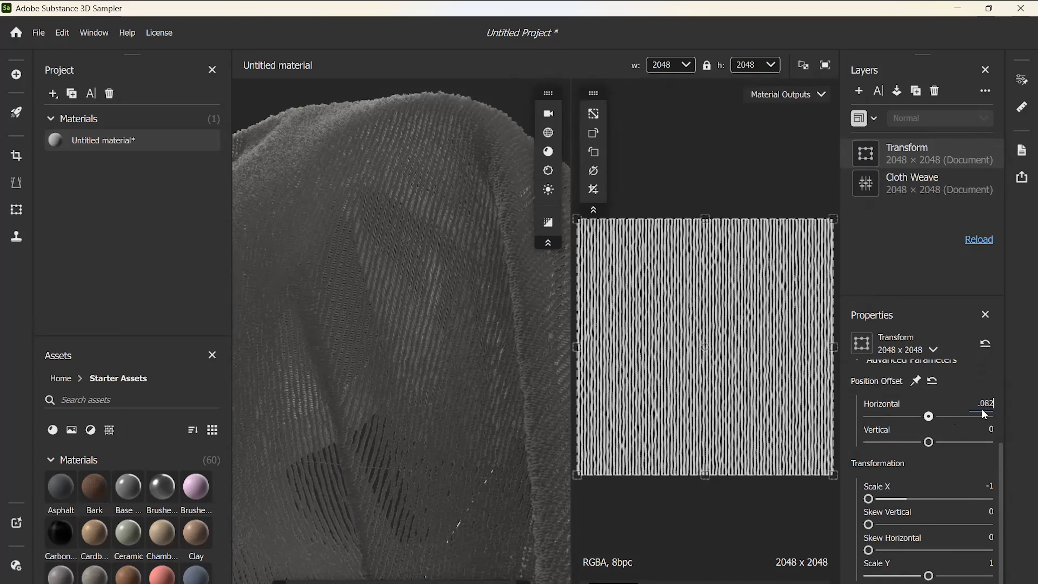
key(Return)
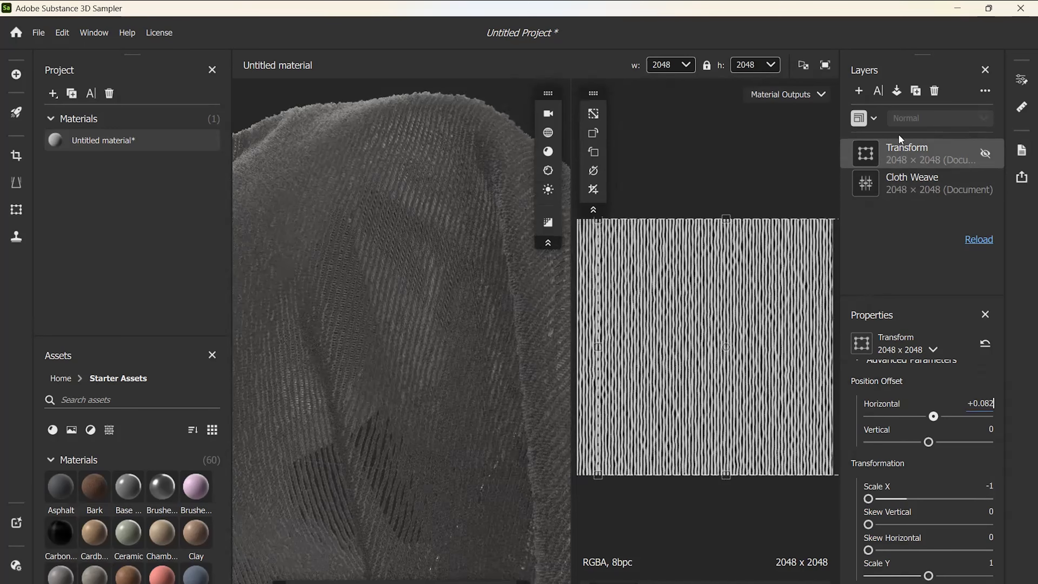
Step: Add a second Cloth Weave filter above the Transform layer and select it
click(859, 93)
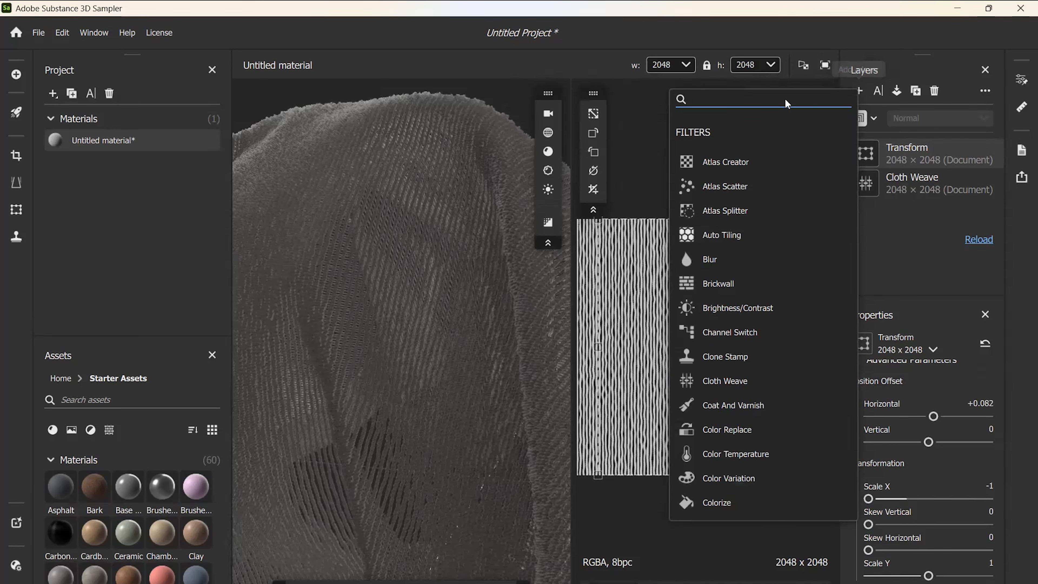
text(cloth)
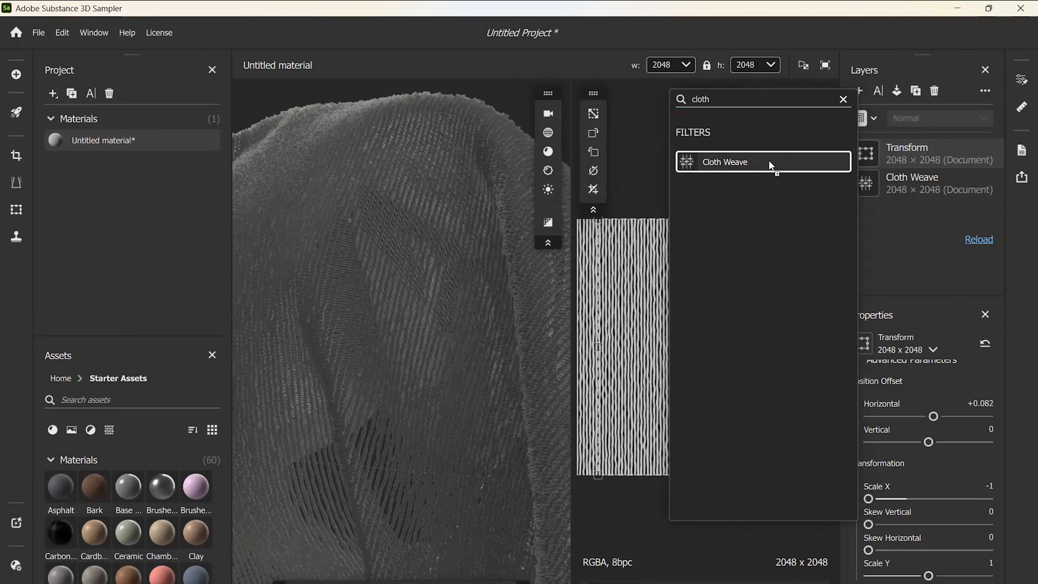
click(769, 159)
click(915, 151)
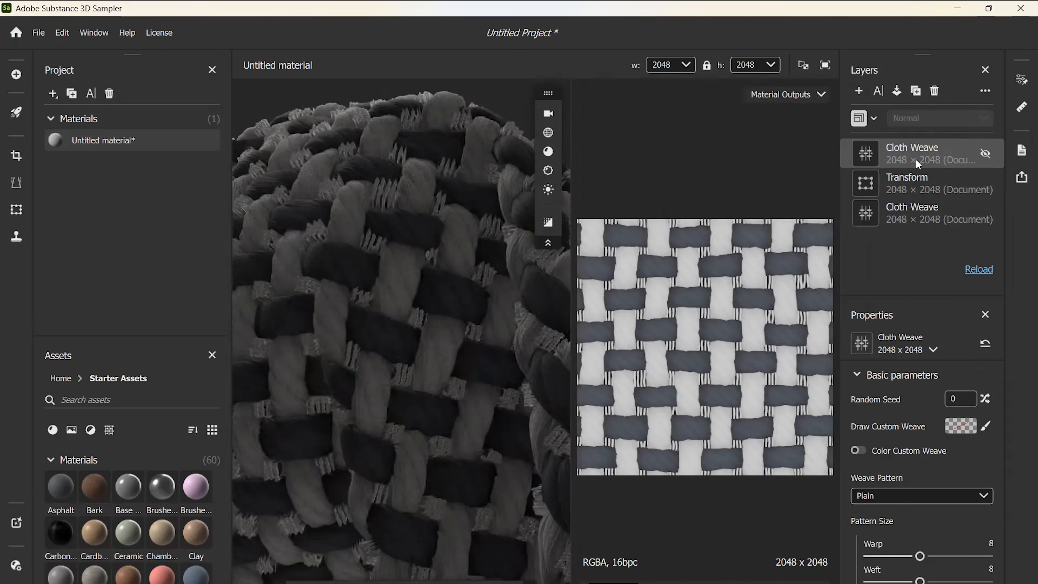
Step: Set the new Cloth Weave's weave pattern to Only Weft and its size multiplier to x10
scroll(872, 403, down, 4)
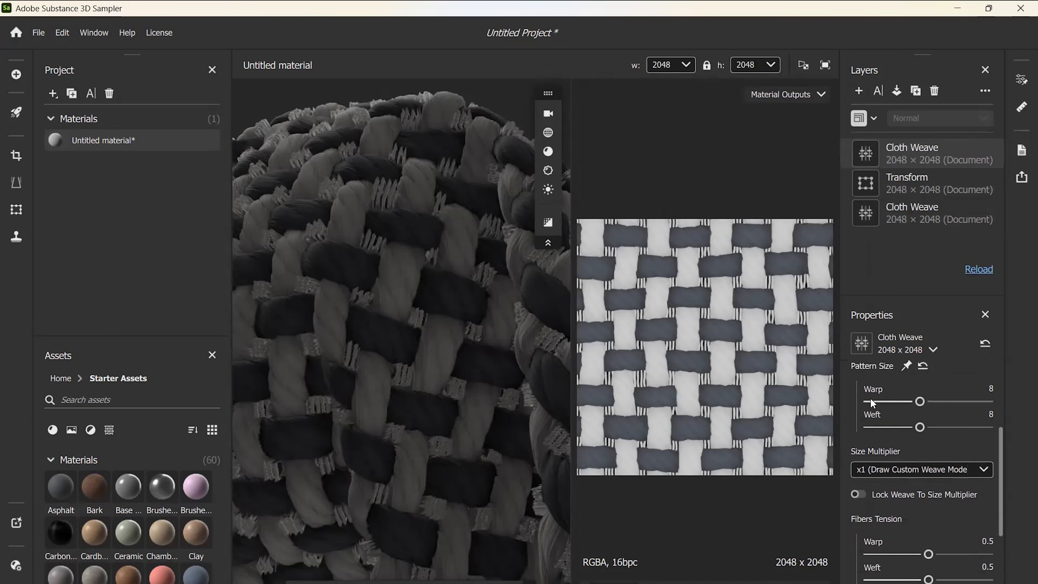
scroll(872, 403, up, 2)
click(888, 392)
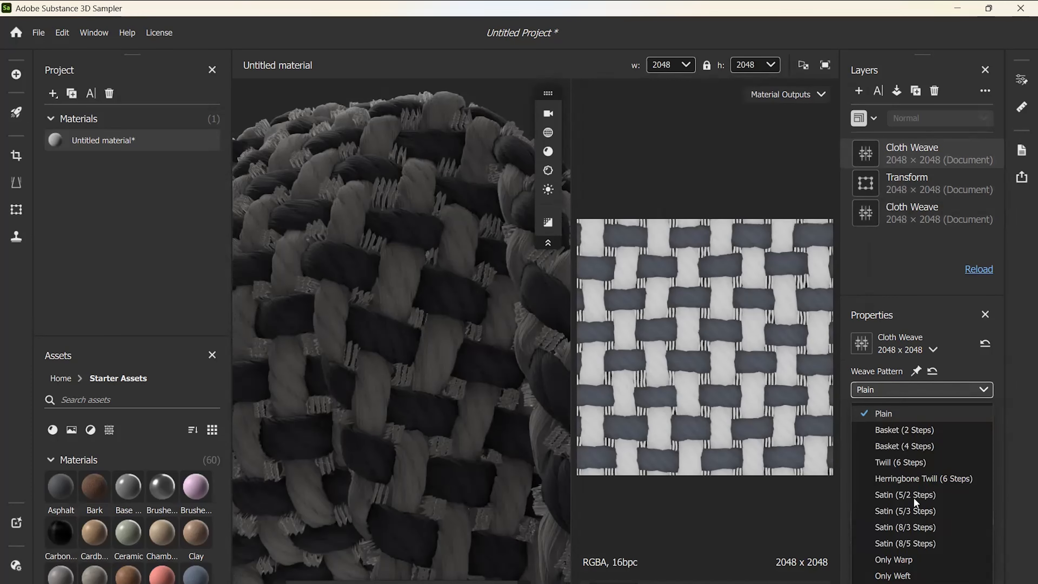
click(894, 575)
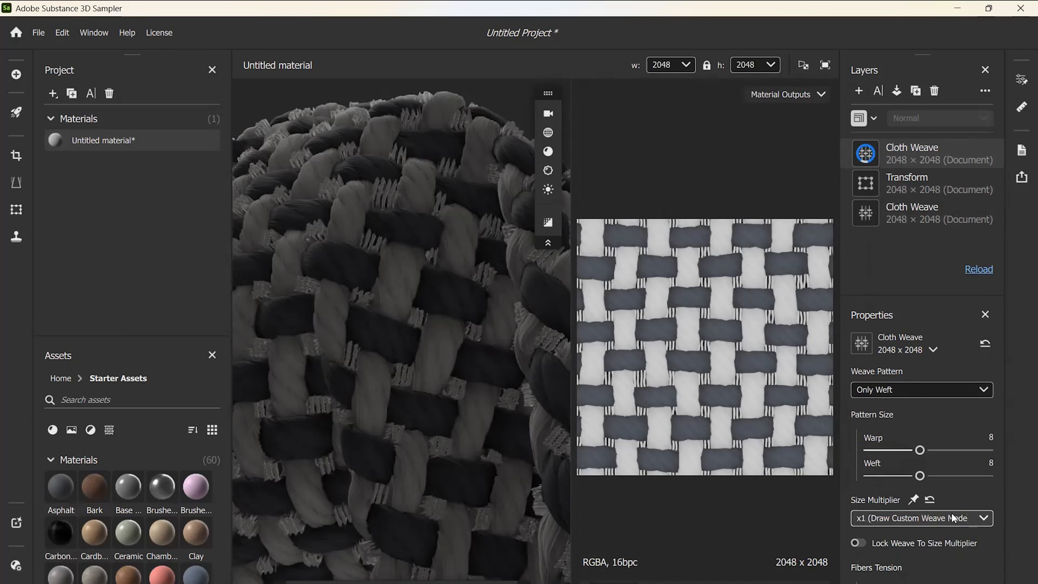
click(899, 518)
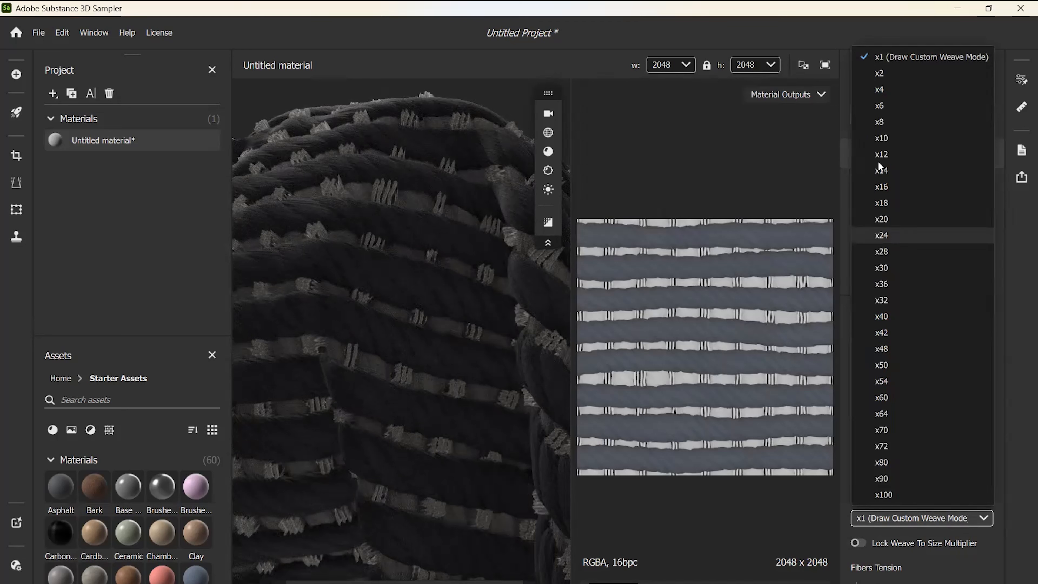
click(879, 140)
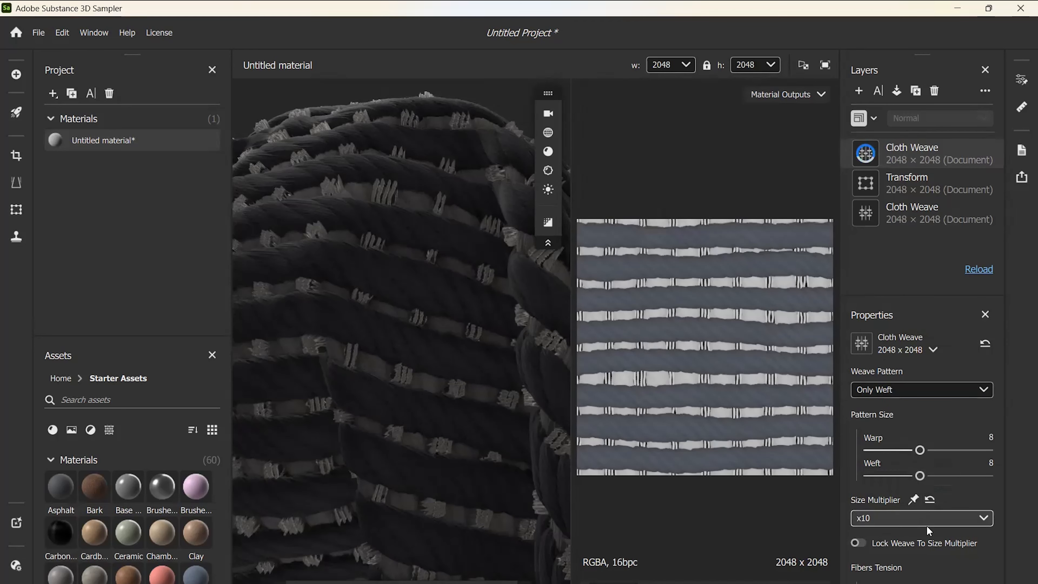
Step: Set the top Cloth Weave's Color Mode Weft to None
scroll(925, 526, down, 3)
scroll(926, 525, down, 2)
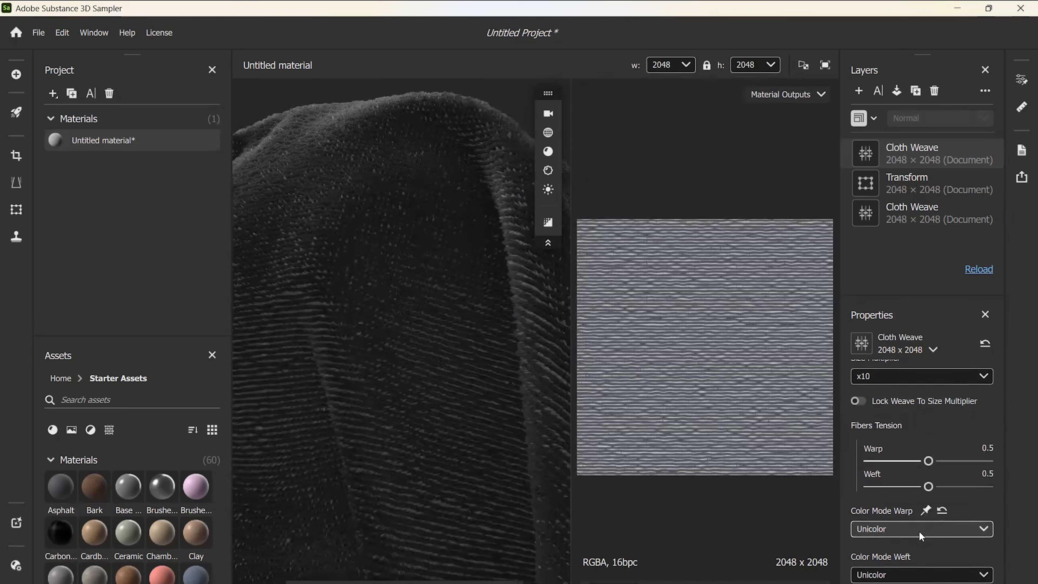
click(913, 527)
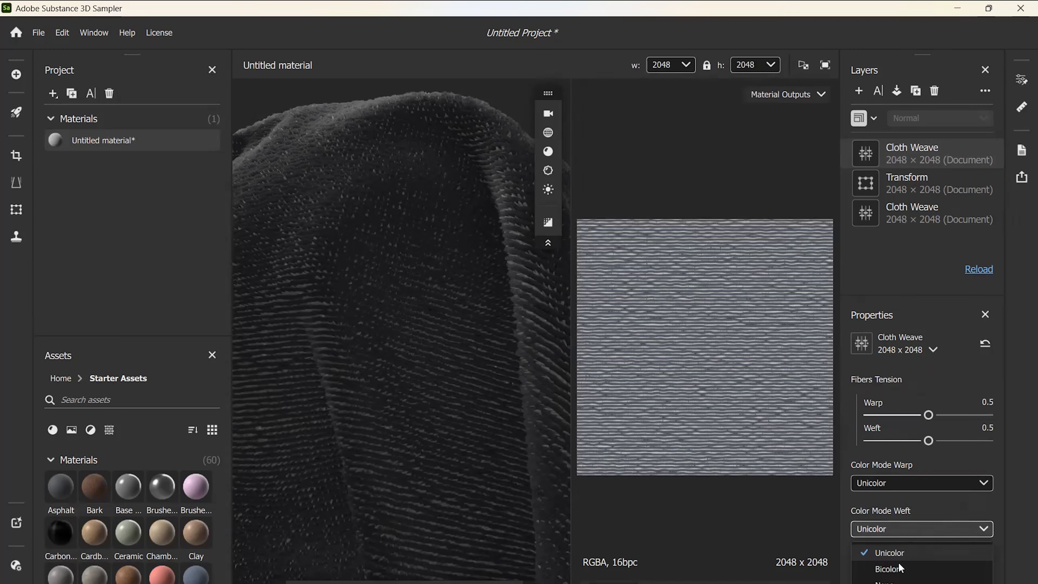
click(972, 564)
scroll(970, 552, down, 1)
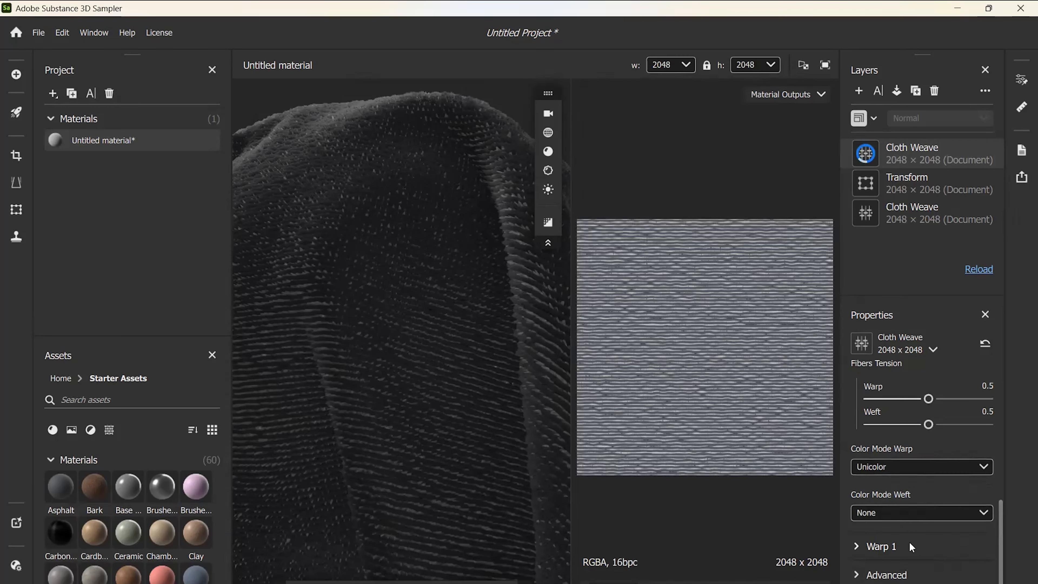
Step: Set the Warp 1 fiber width of the top Cloth Weave to 0.85
click(910, 546)
scroll(956, 530, down, 3)
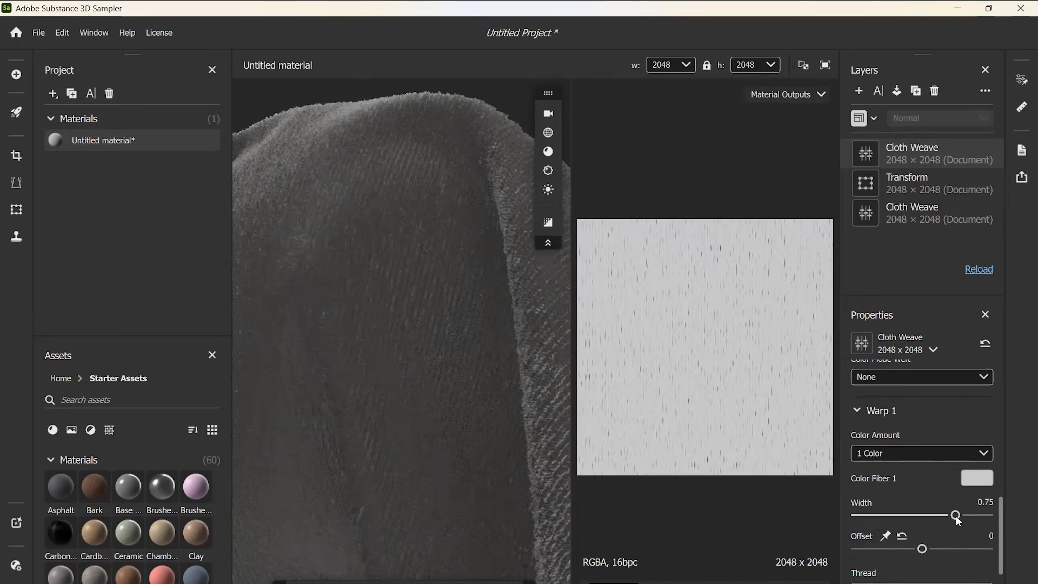
click(986, 502)
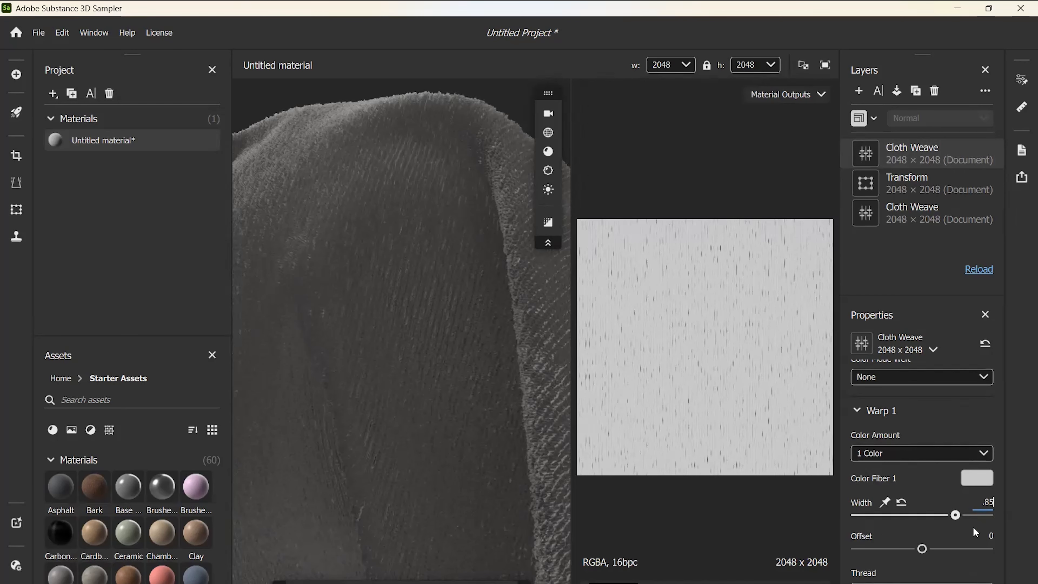
key(Return)
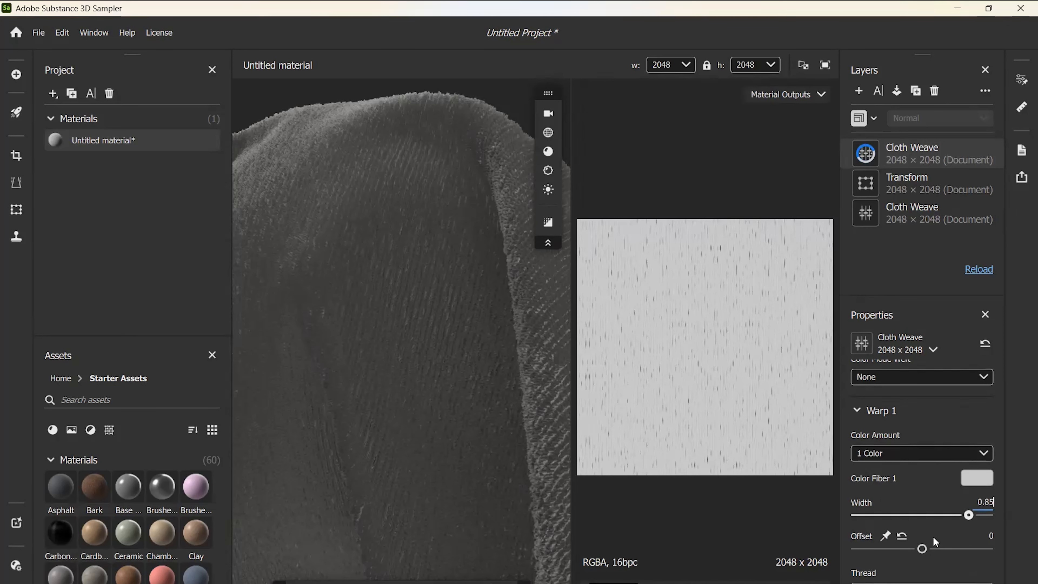
Step: Set the top Cloth Weave's advanced blending mode to Height Blend and its imperfection intensity to 0
scroll(932, 534, down, 1)
scroll(915, 548, down, 2)
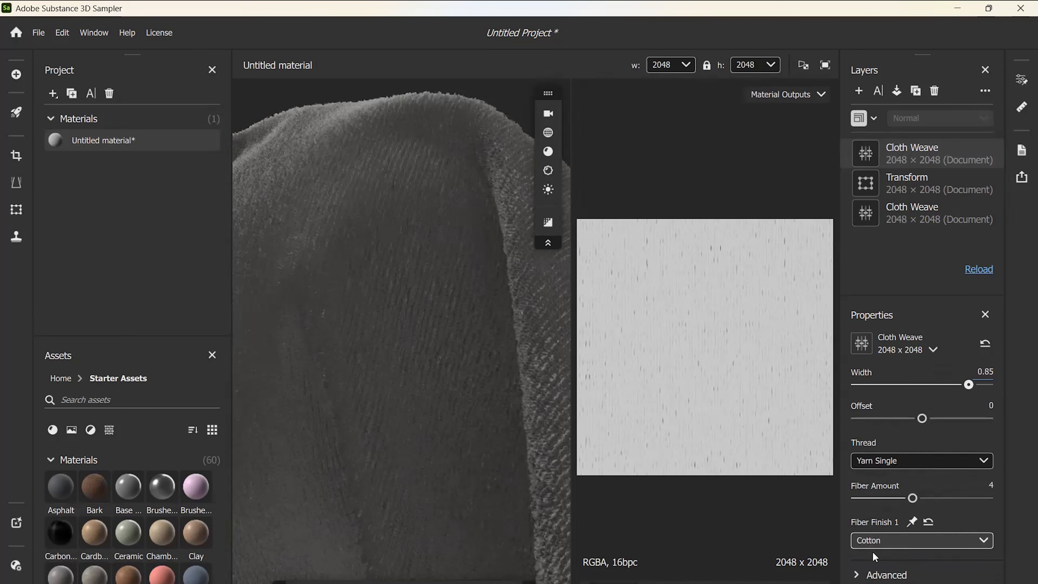
scroll(888, 572, down, 3)
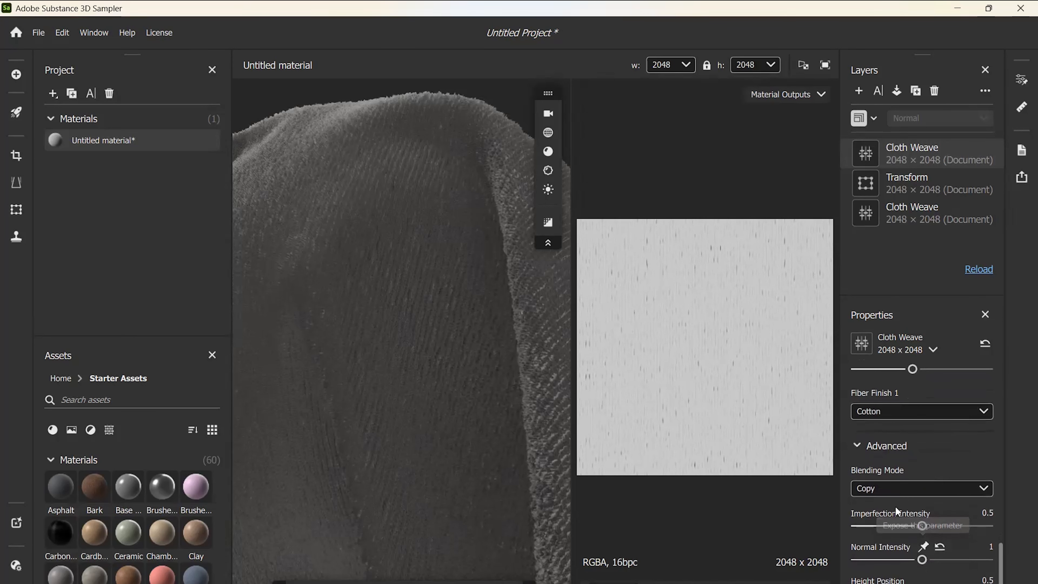
click(876, 490)
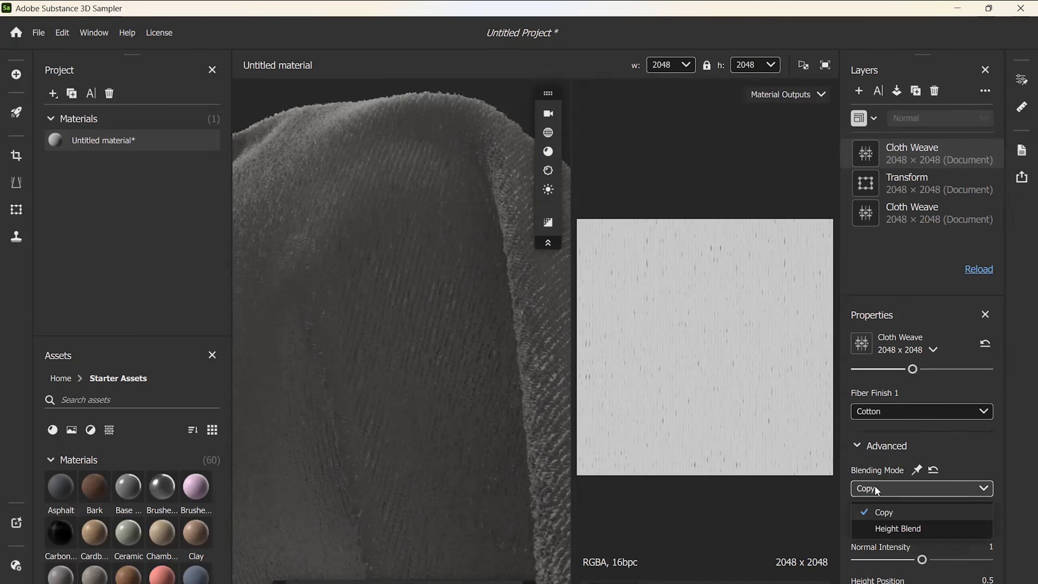
click(899, 525)
drag(922, 526, 842, 526)
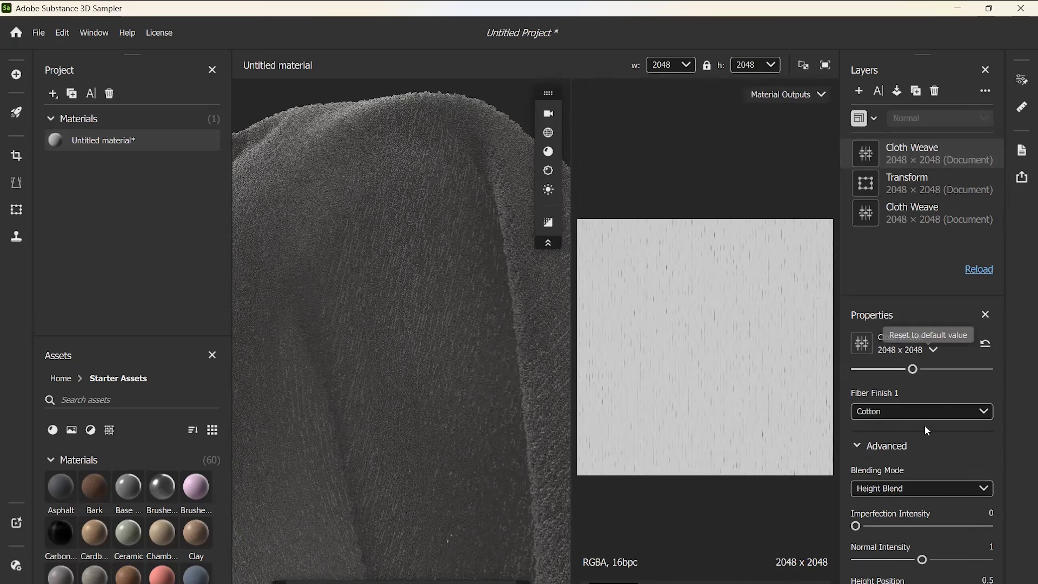
Step: Review the top Cloth Weave's settings against the close-up of the fabric preview
scroll(434, 326, up, 4)
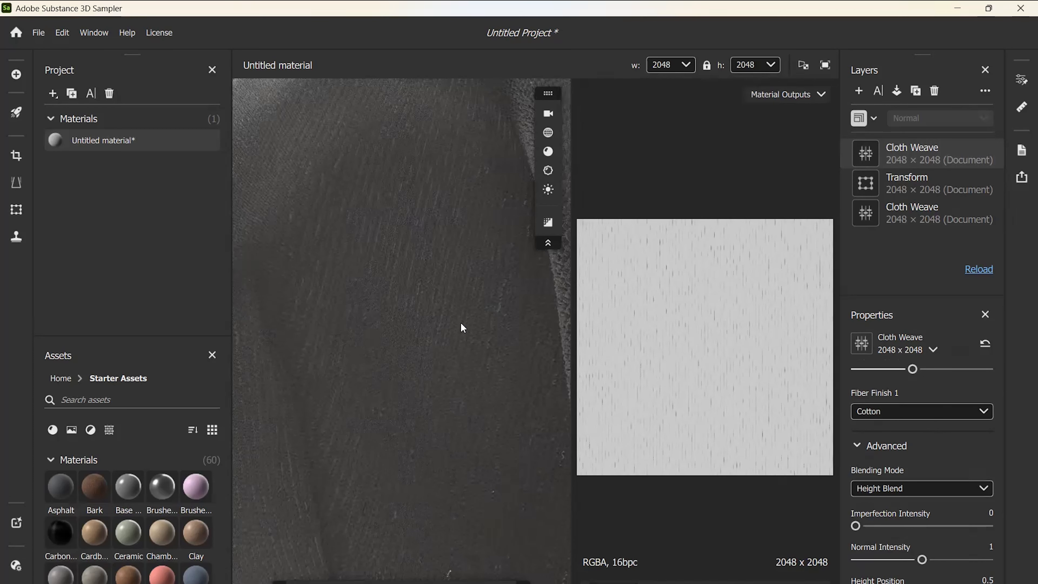
scroll(947, 455, down, 5)
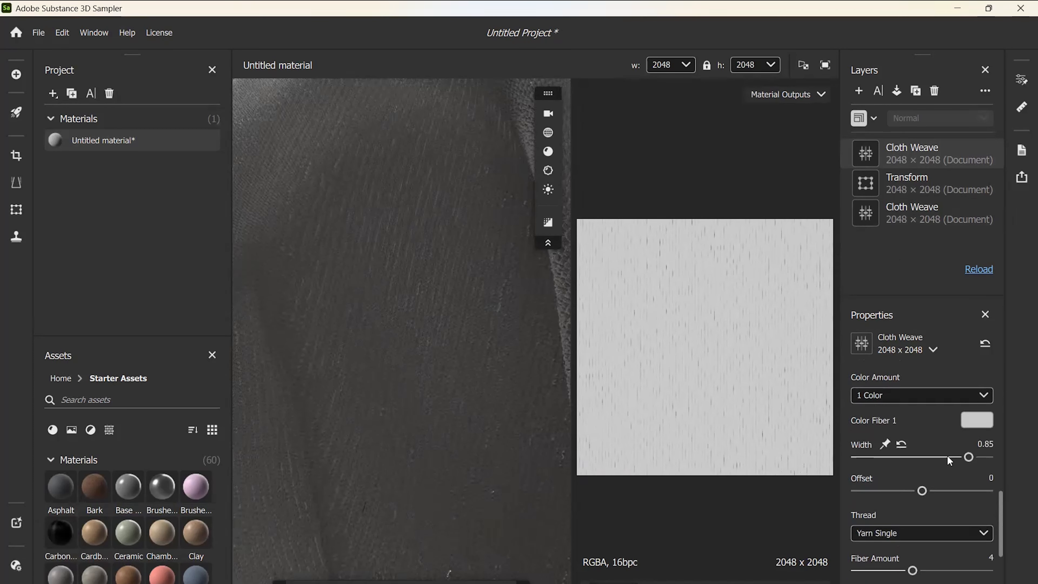
scroll(947, 455, up, 2)
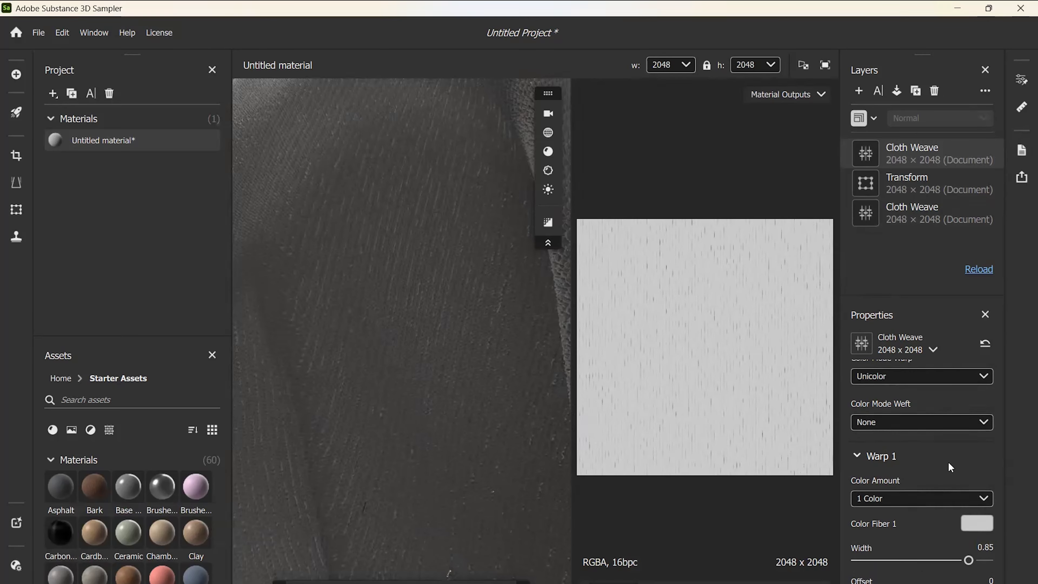
scroll(944, 458, up, 4)
scroll(943, 458, up, 3)
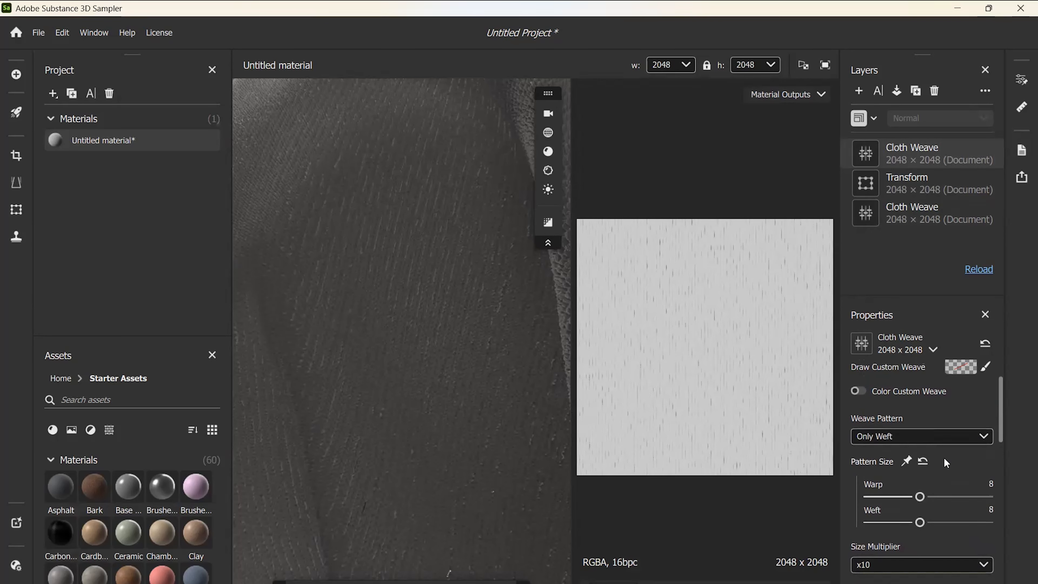
Step: Open the bottom Cloth Weave's Warp 1 and Advanced parameters and review its weave, color mode, thread and blending settings
click(894, 208)
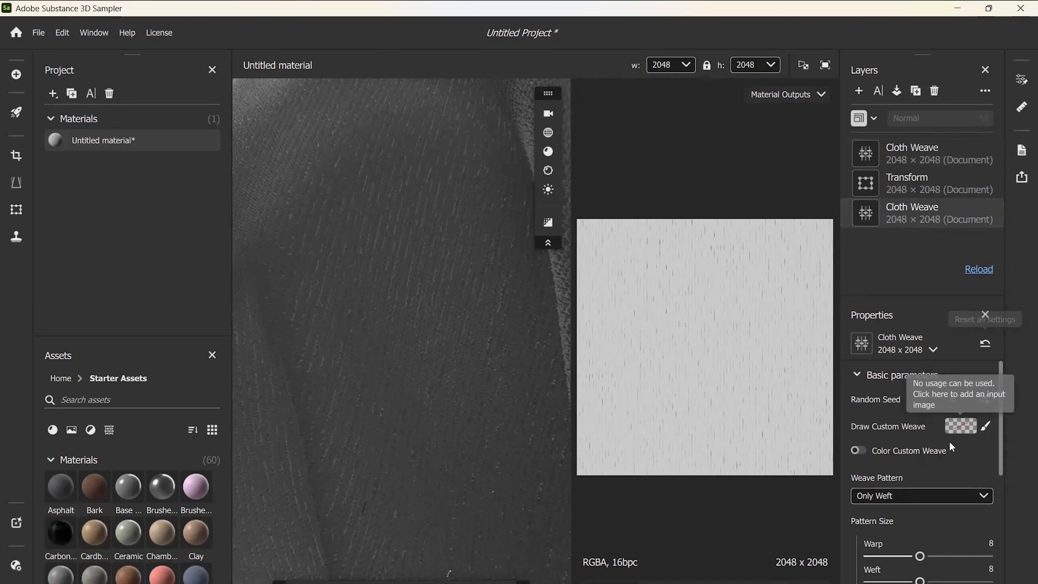
scroll(919, 459, down, 3)
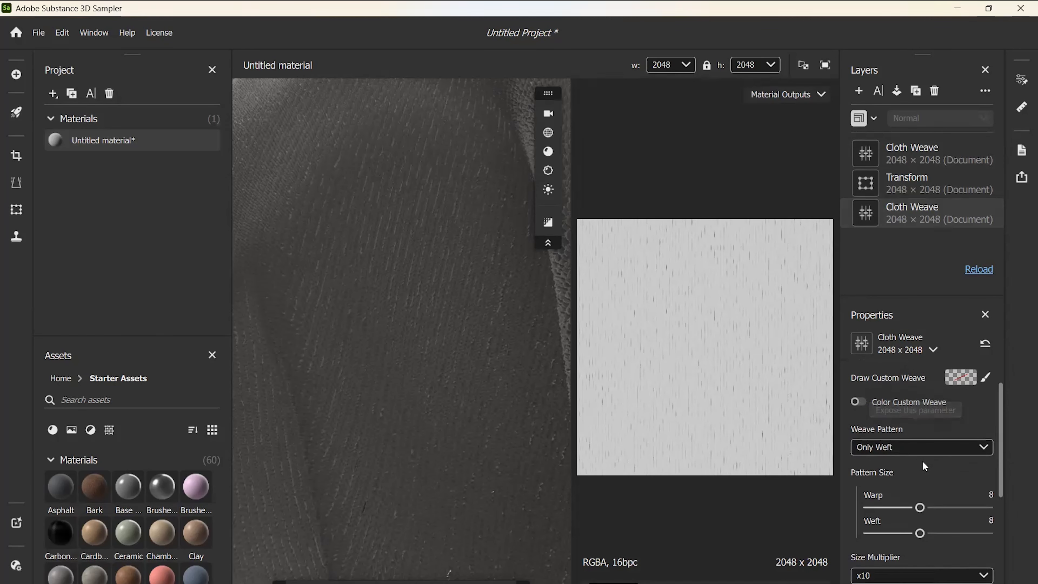
scroll(924, 464, down, 5)
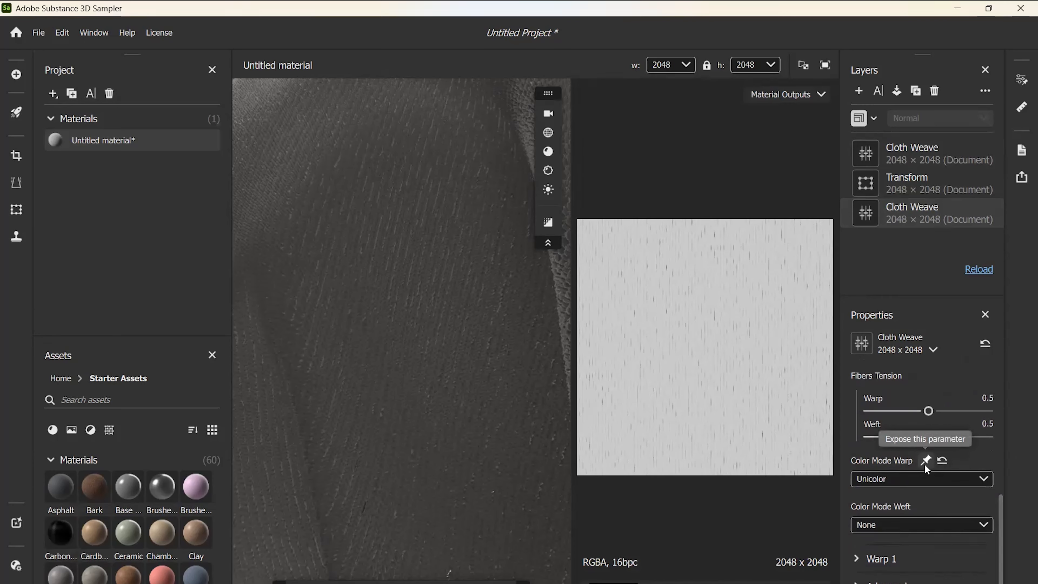
scroll(924, 464, down, 1)
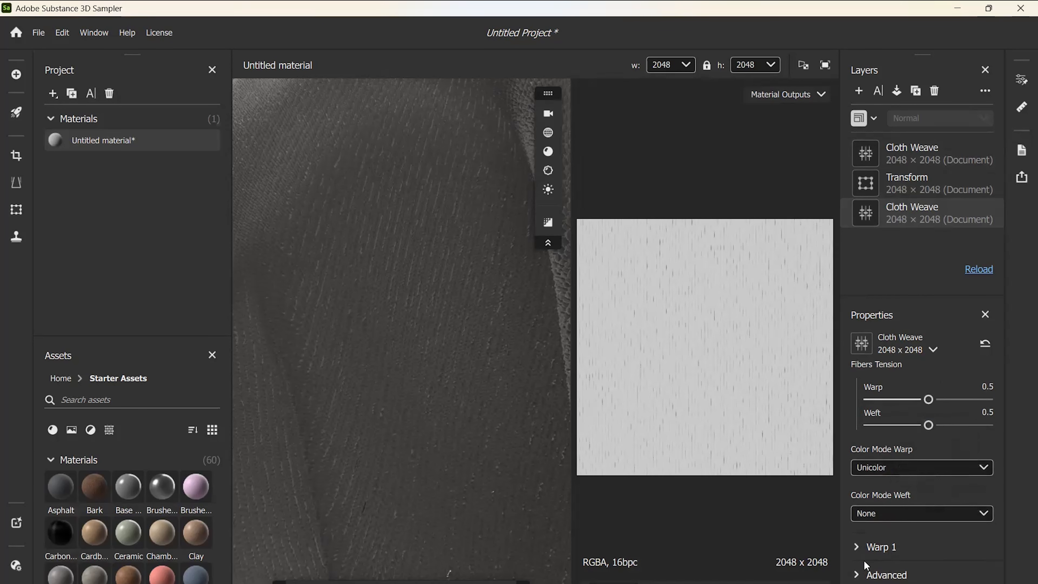
click(885, 575)
click(893, 548)
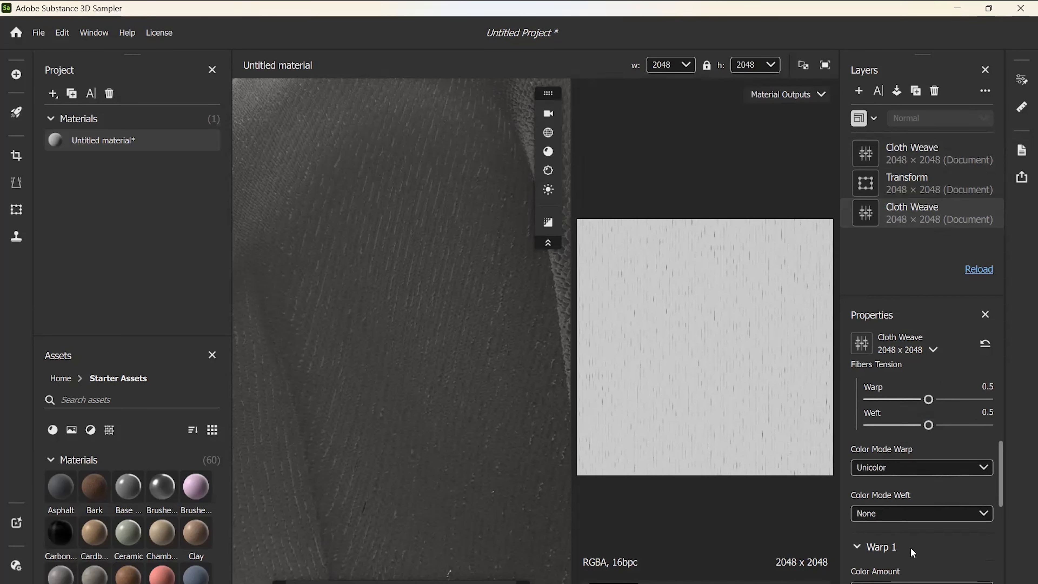
scroll(911, 549, down, 5)
scroll(911, 546, down, 3)
scroll(913, 531, up, 2)
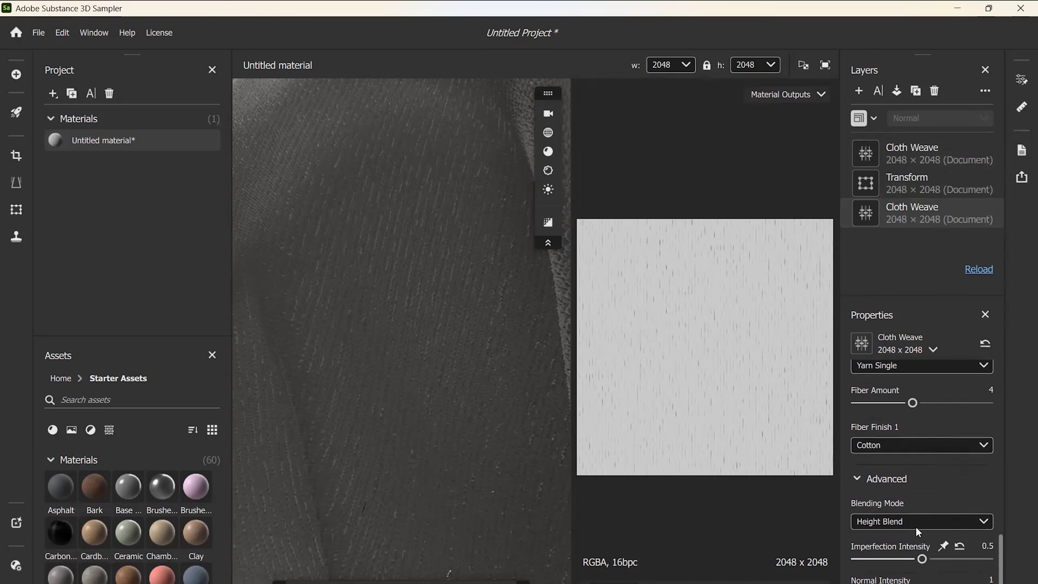
scroll(940, 454, up, 6)
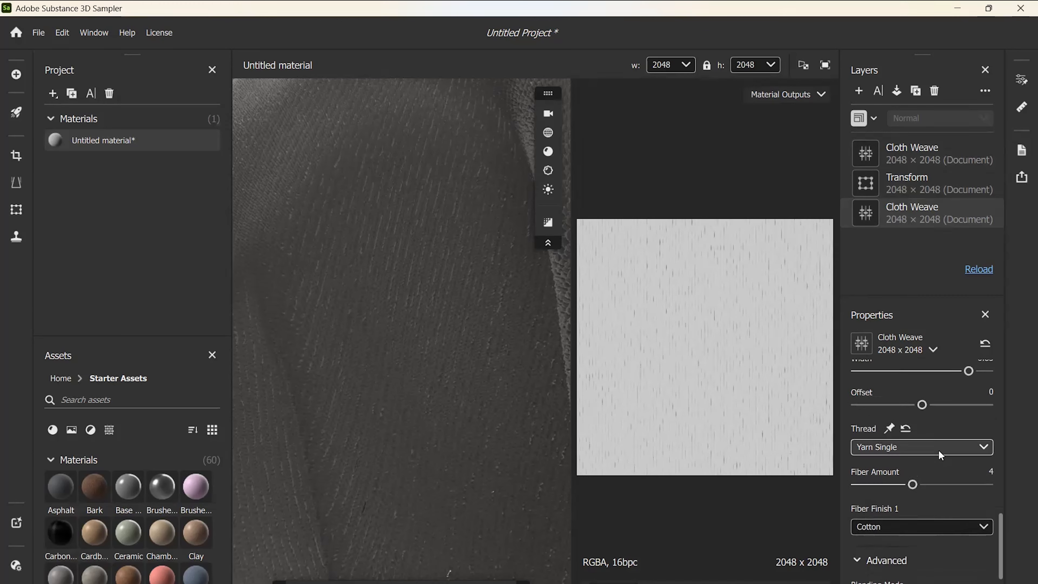
scroll(938, 451, down, 8)
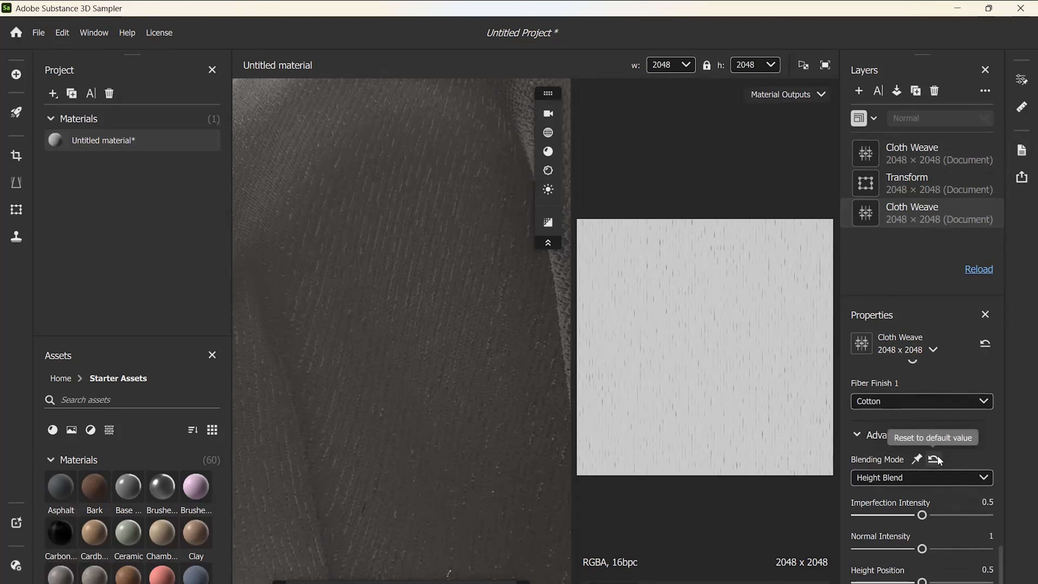
scroll(935, 461, down, 1)
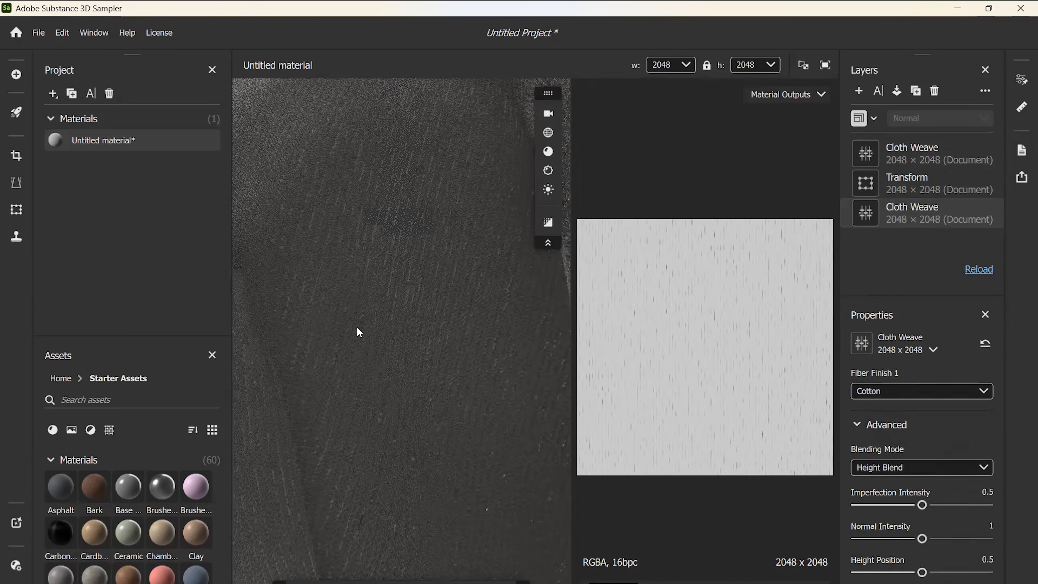
Step: Set the 3D viewport's environment light to Studio 06 to inspect the knit on the draped fabric
scroll(363, 324, up, 3)
scroll(319, 299, down, 6)
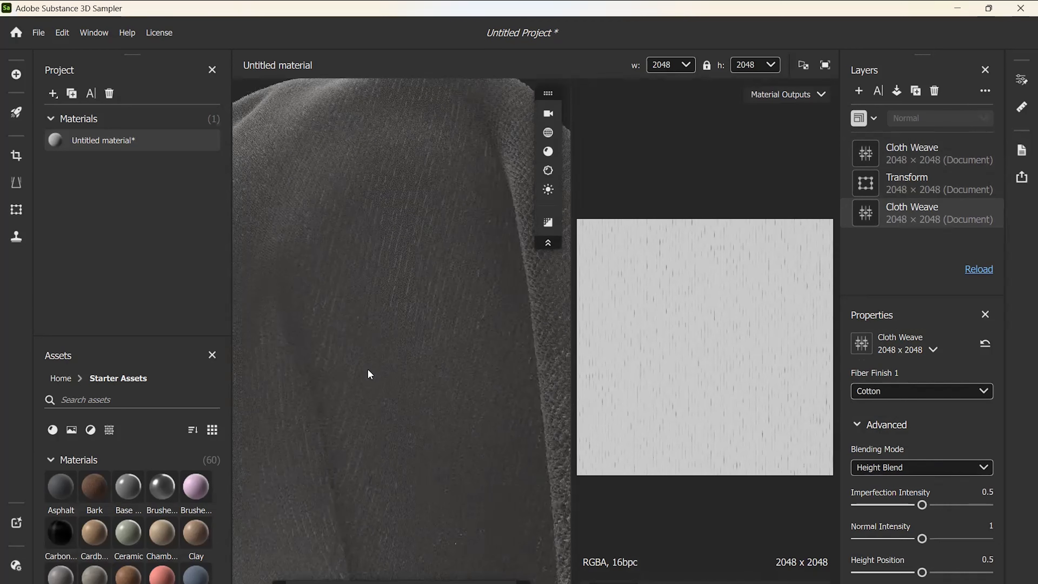
drag(423, 417, 399, 456)
drag(417, 352, 411, 359)
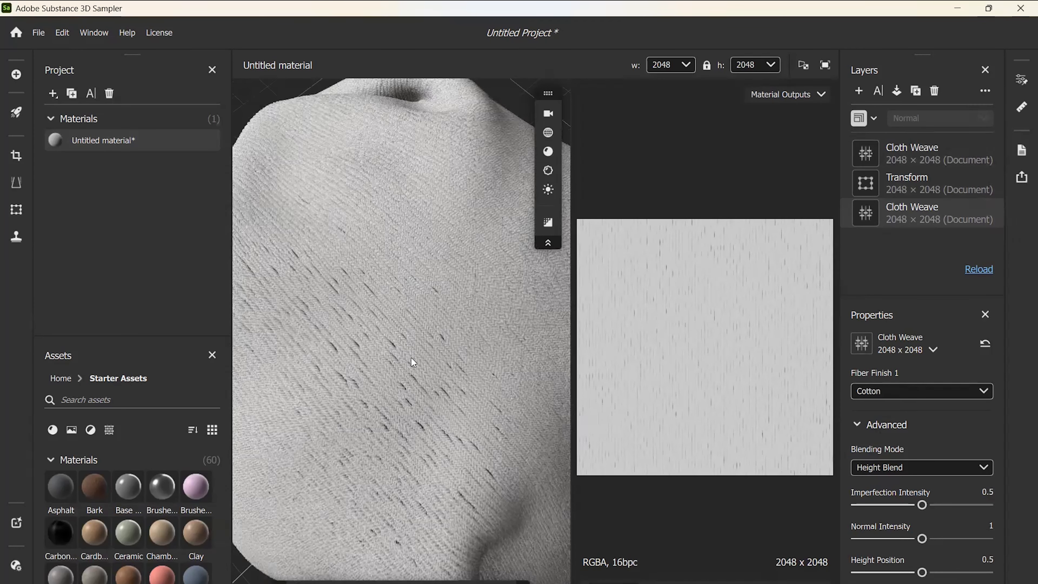
scroll(380, 349, up, 3)
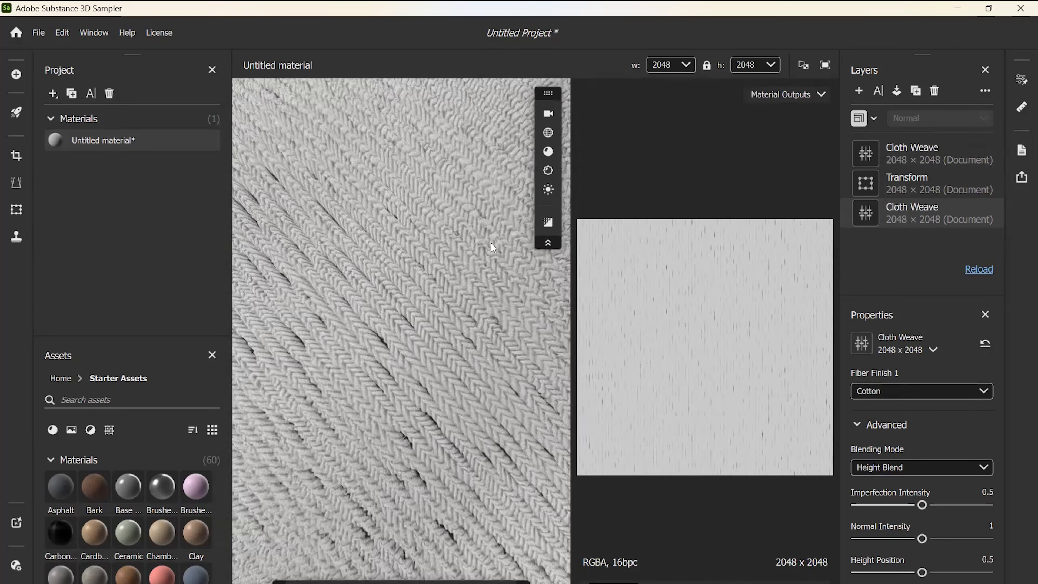
click(549, 190)
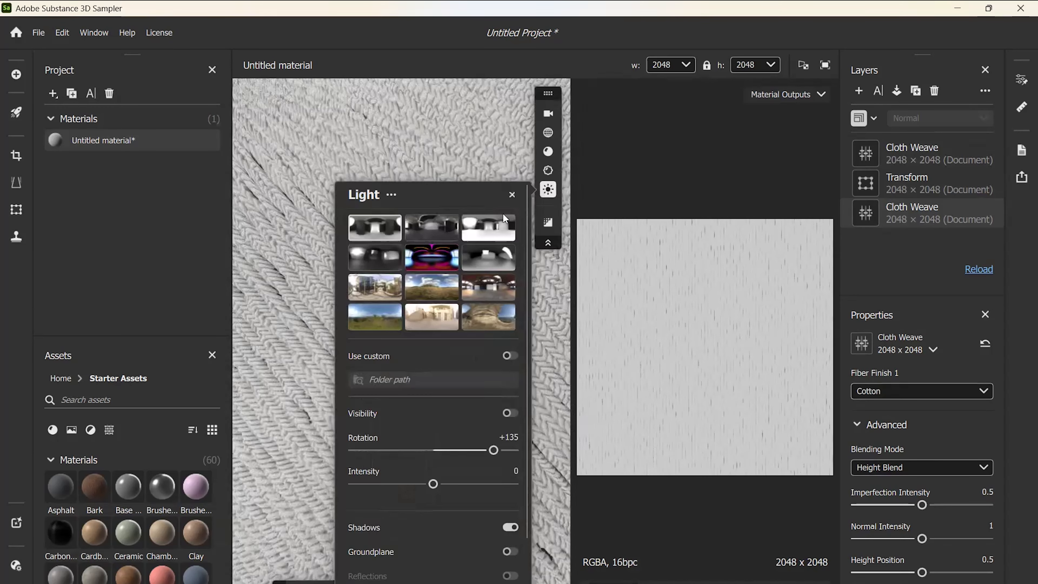
click(483, 255)
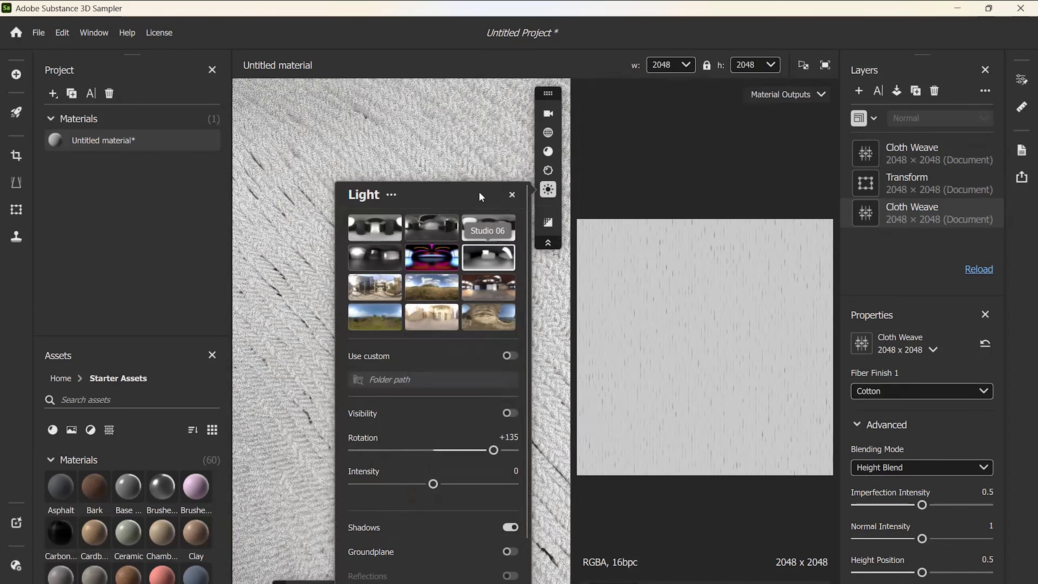
click(478, 155)
drag(478, 155, 435, 283)
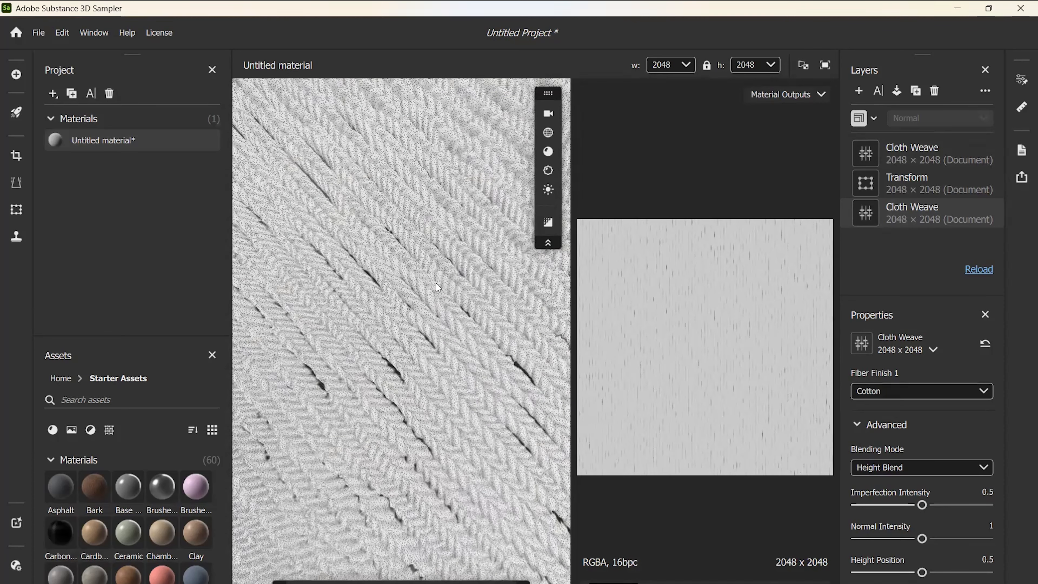
Step: Set the bottom Cloth Weave's imperfection intensity to 0 and check the same setting in the top Cloth Weave
scroll(442, 270, down, 6)
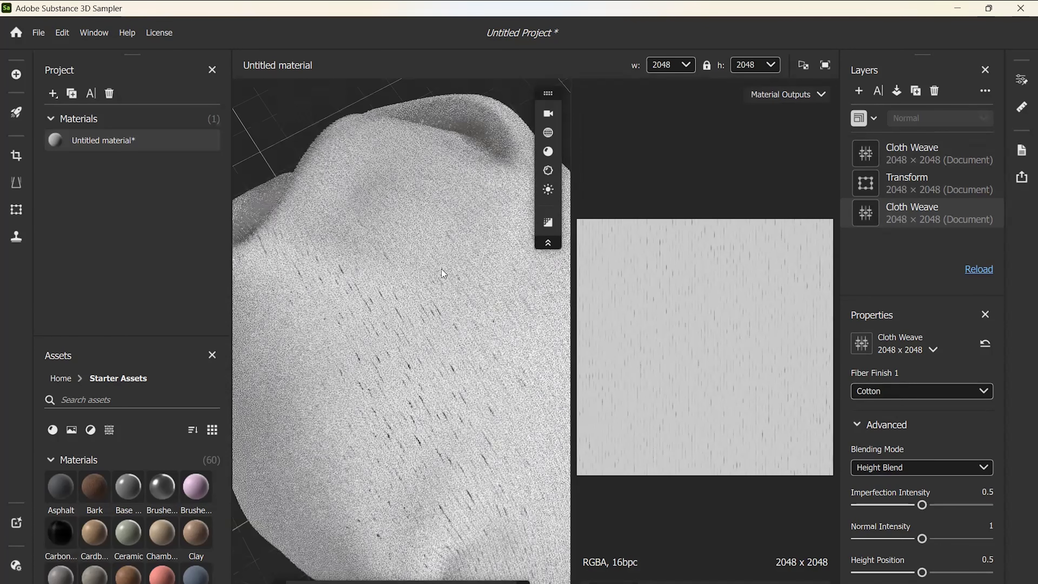
scroll(431, 303, up, 5)
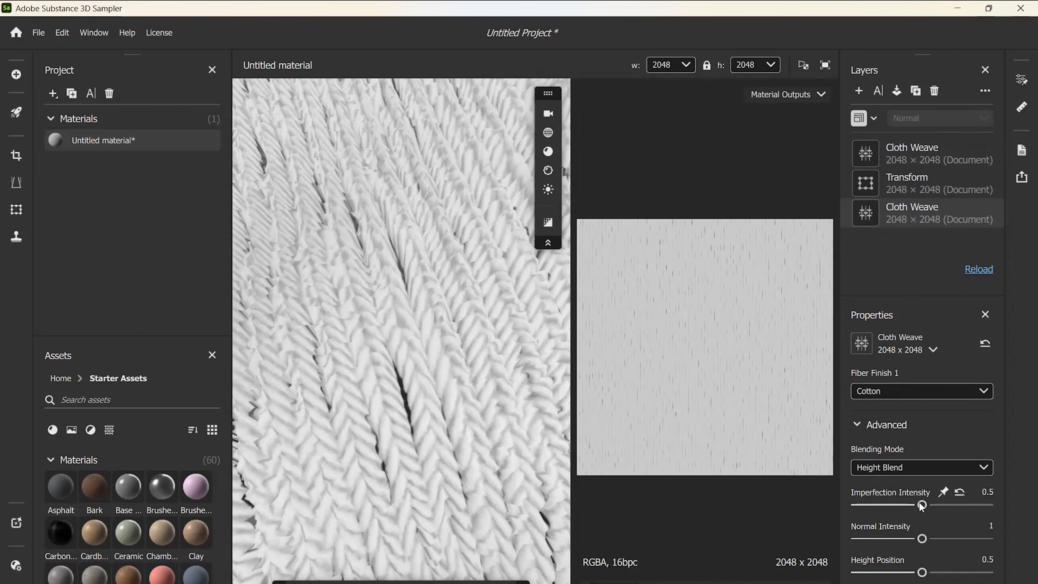
drag(926, 506, 845, 505)
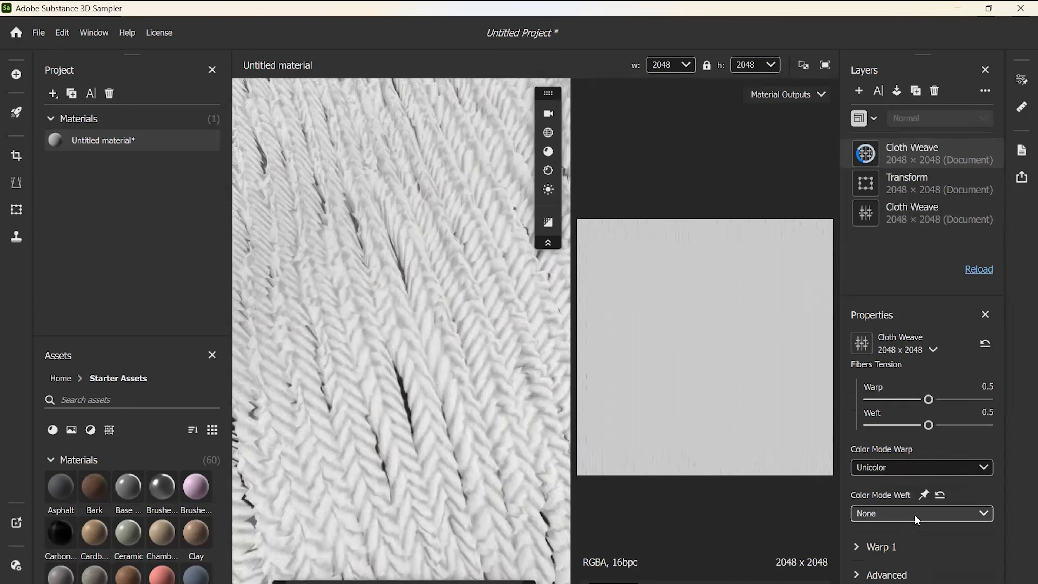
click(878, 577)
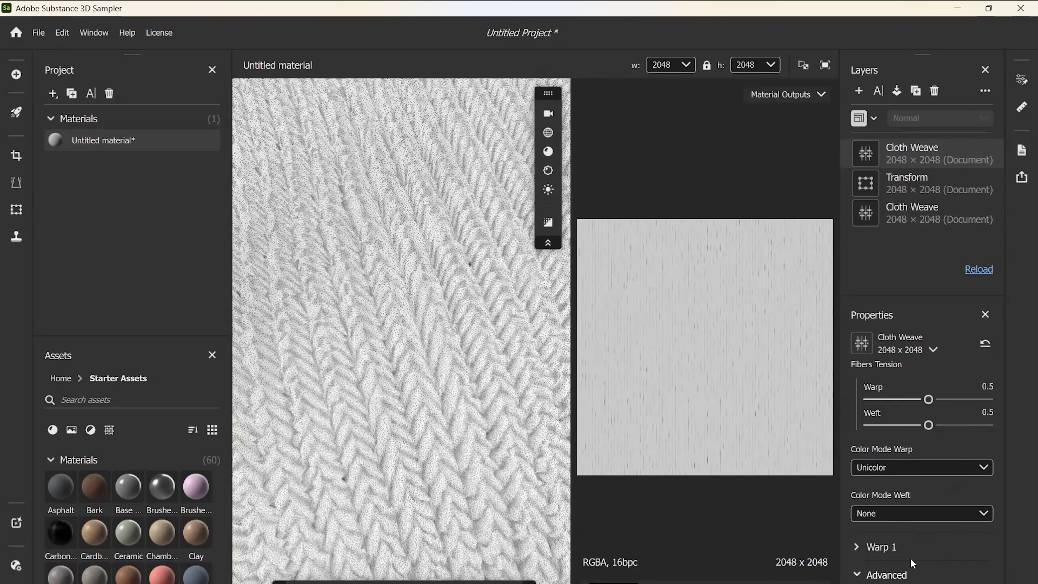
scroll(839, 506, down, 3)
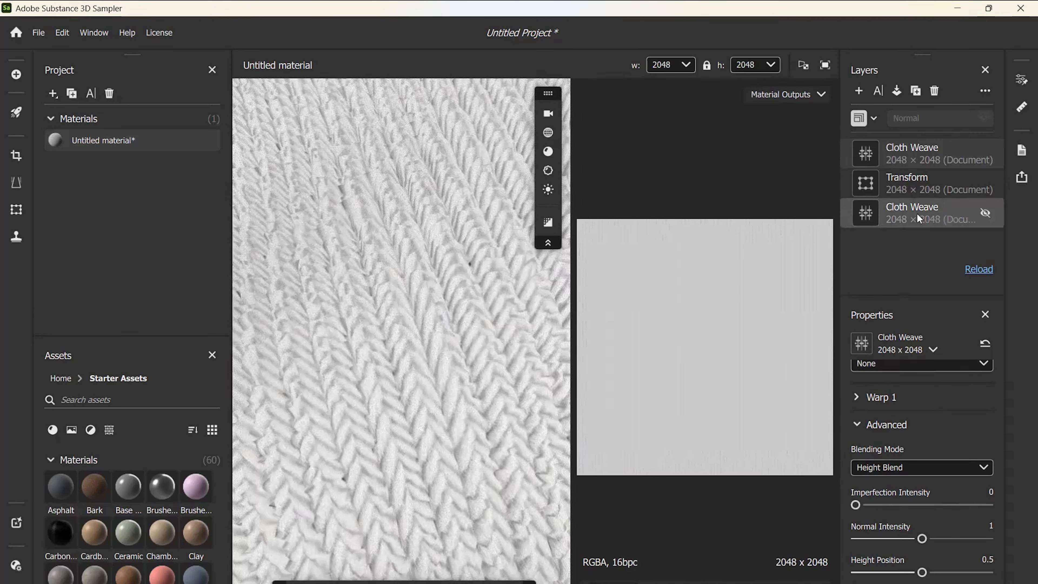
Step: Add a Color Variation filter above the top Cloth Weave
scroll(443, 306, down, 10)
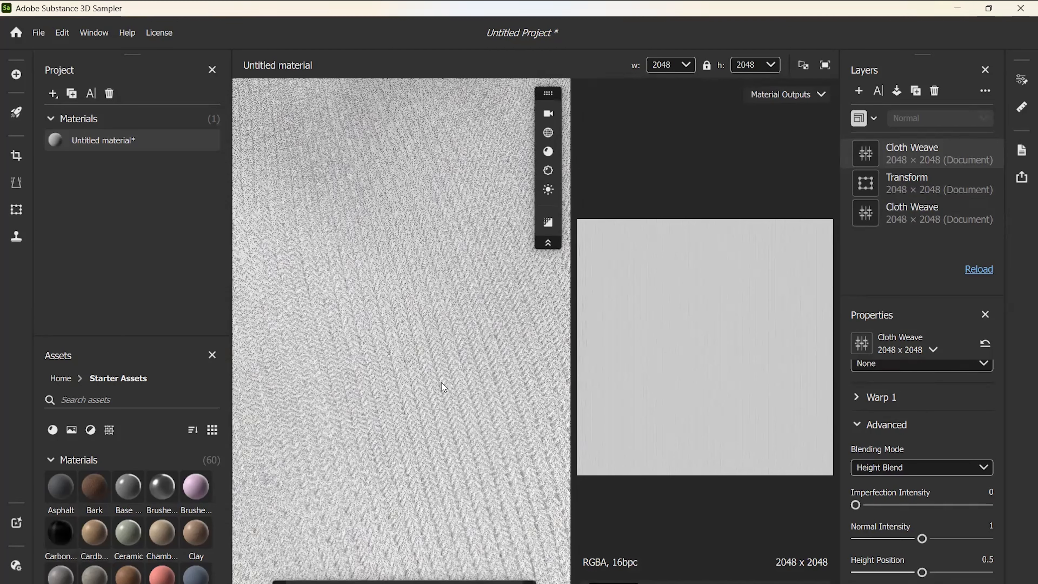
mouse_move(458, 368)
mouse_down()
mouse_move(437, 394)
mouse_move(444, 370)
mouse_up()
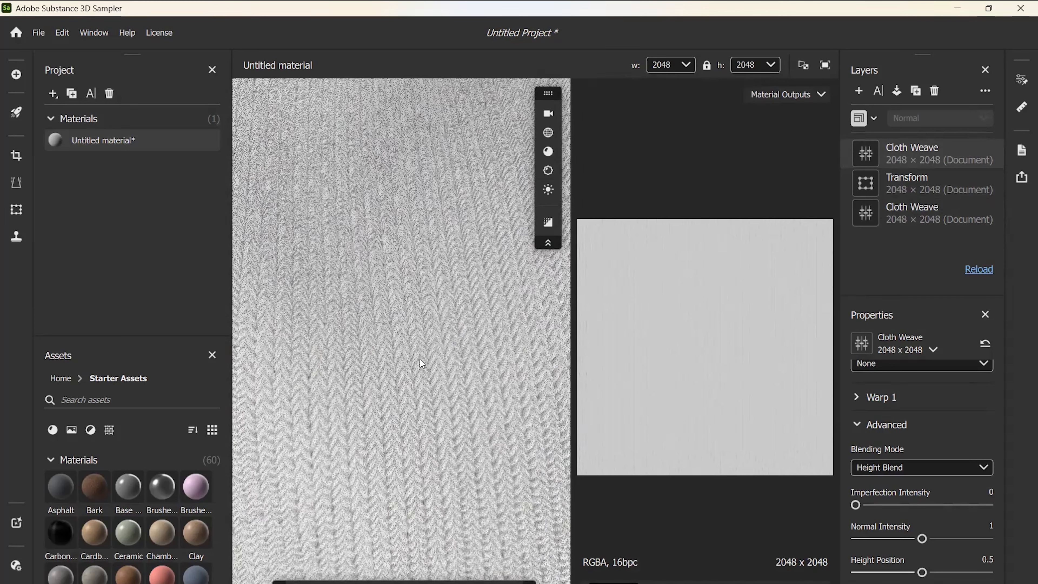
scroll(386, 313, up, 3)
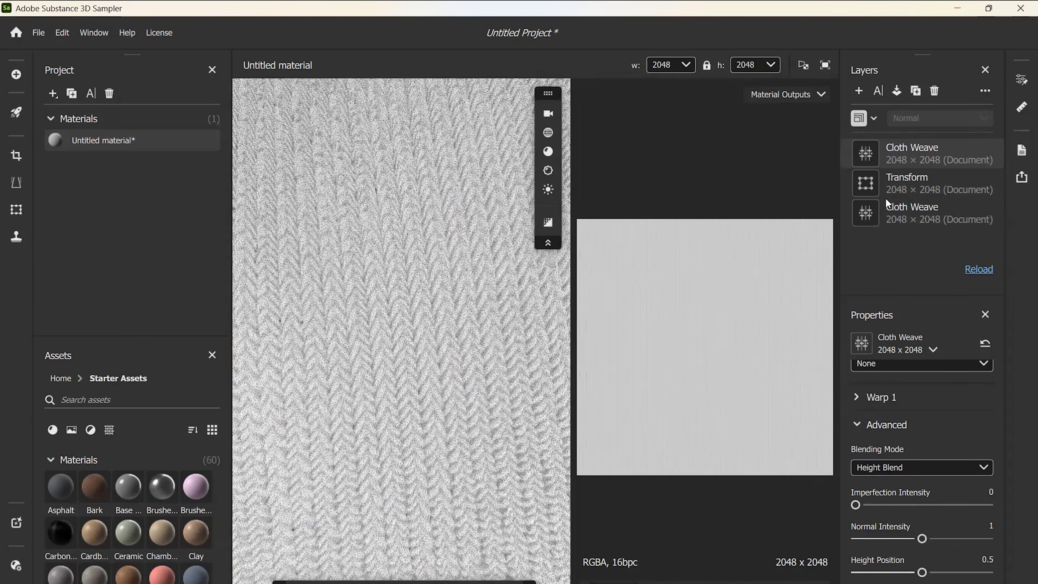
click(858, 92)
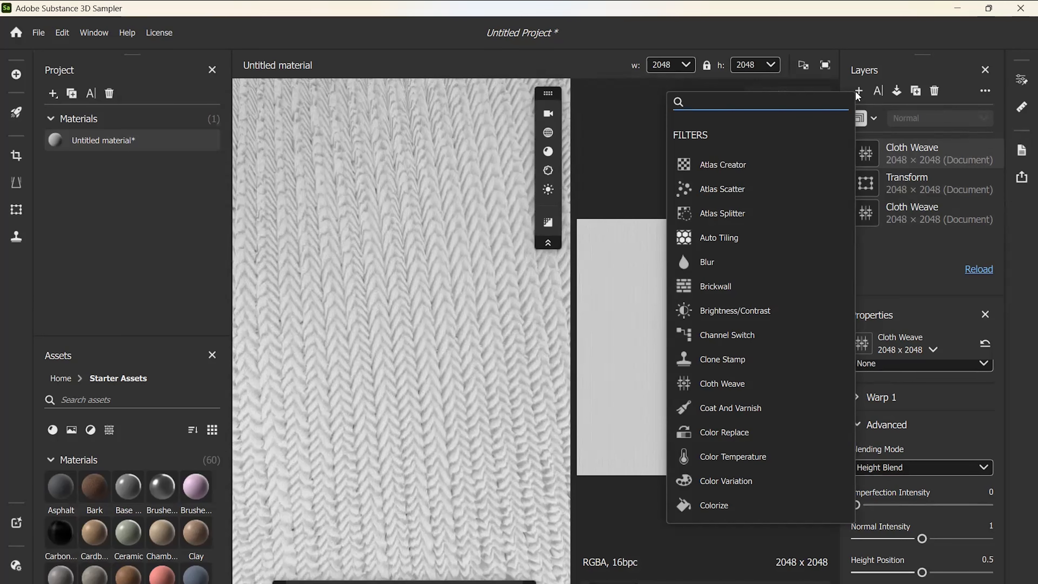
text(colo)
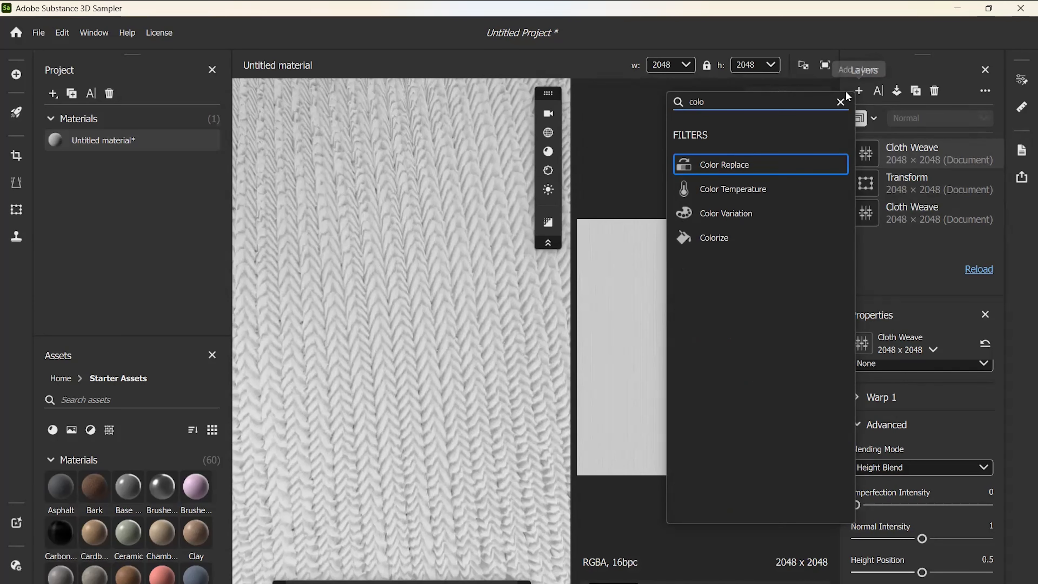
click(750, 213)
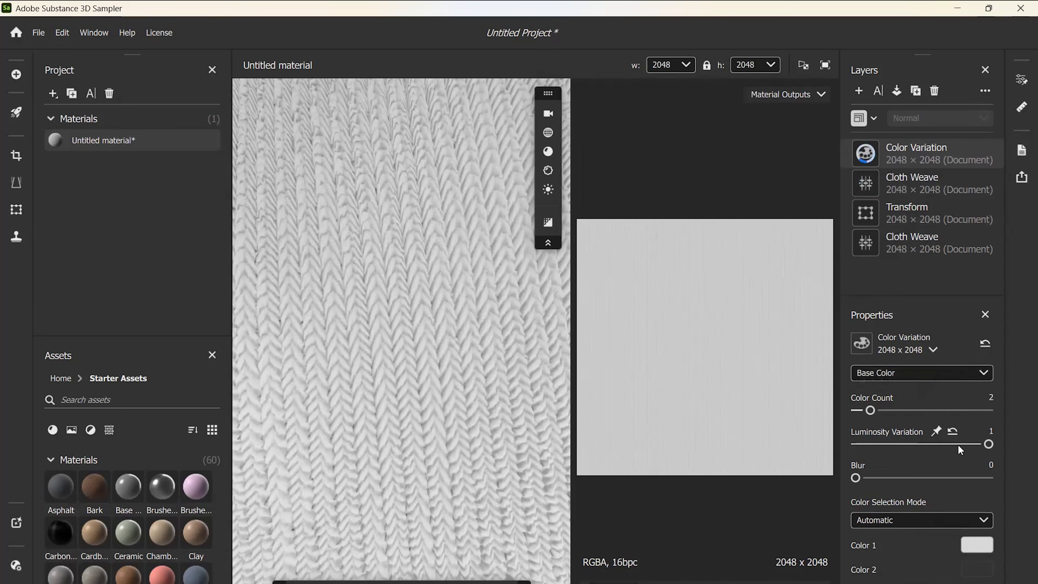
Step: Review the Color Variation filter's basic parameters and enable Advanced Segmentation
scroll(888, 403, up, 2)
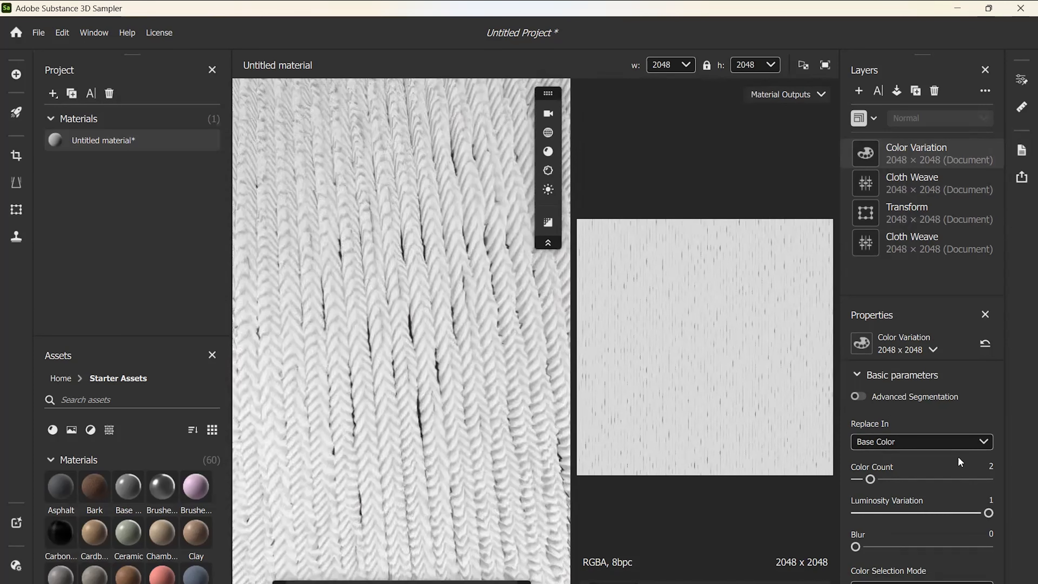
scroll(939, 533, down, 1)
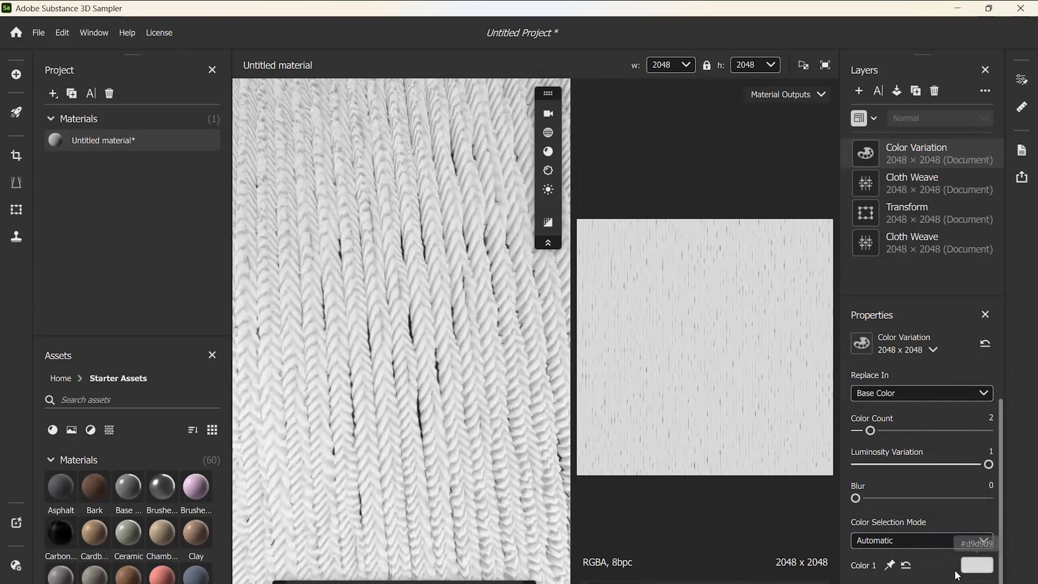
scroll(940, 463, up, 1)
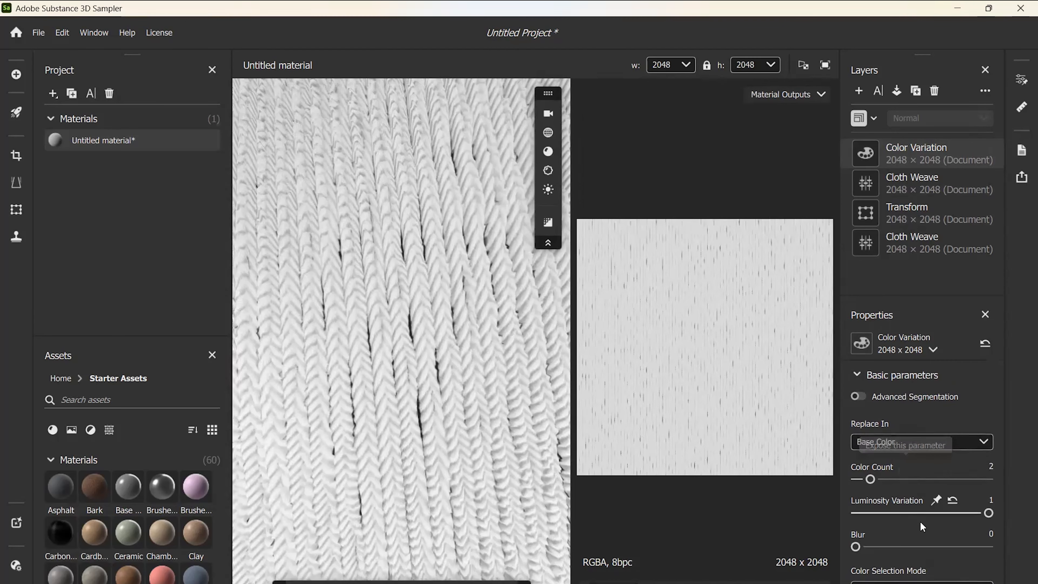
scroll(922, 526, down, 1)
scroll(944, 556, up, 1)
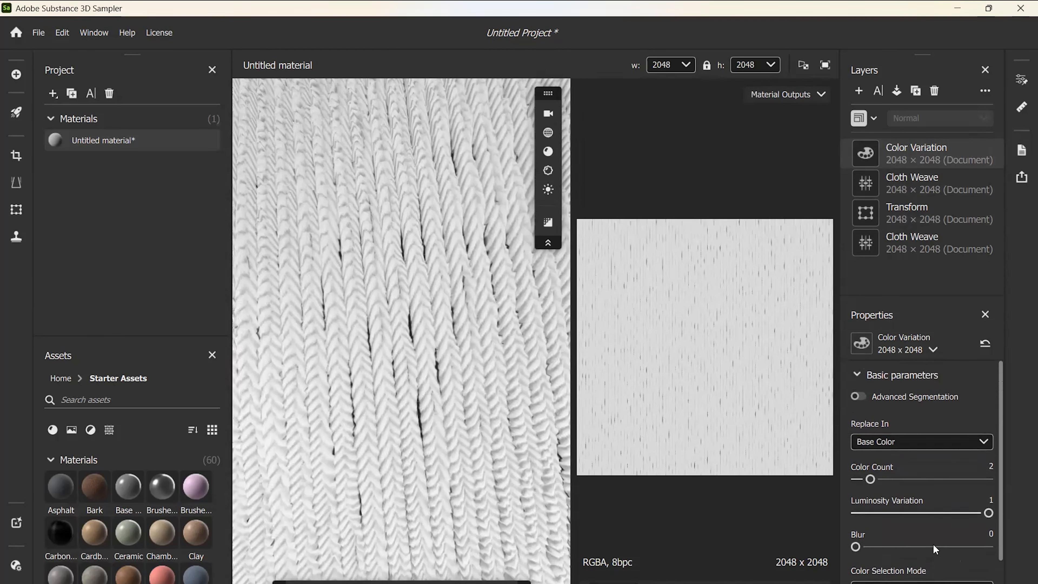
click(857, 396)
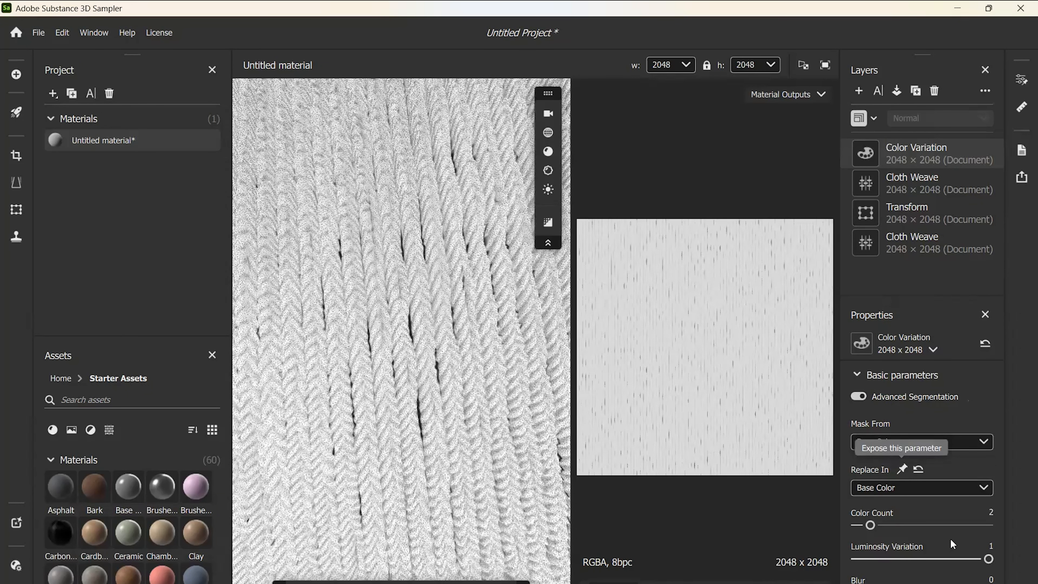
Step: Mask the Color Variation from Ambient Occlusion and set its blur to 0.229
scroll(940, 516, down, 1)
scroll(940, 517, down, 1)
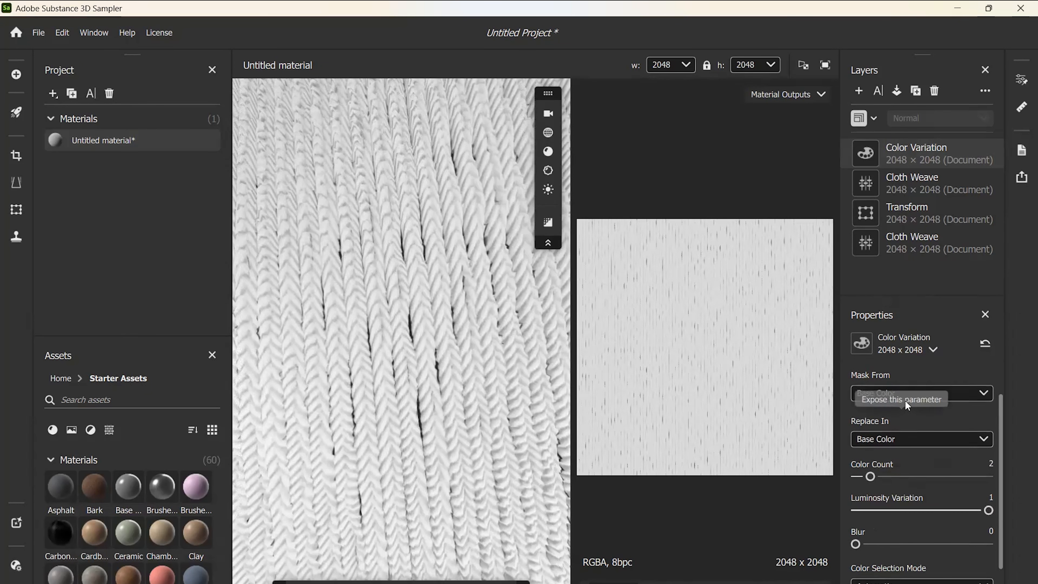
click(897, 393)
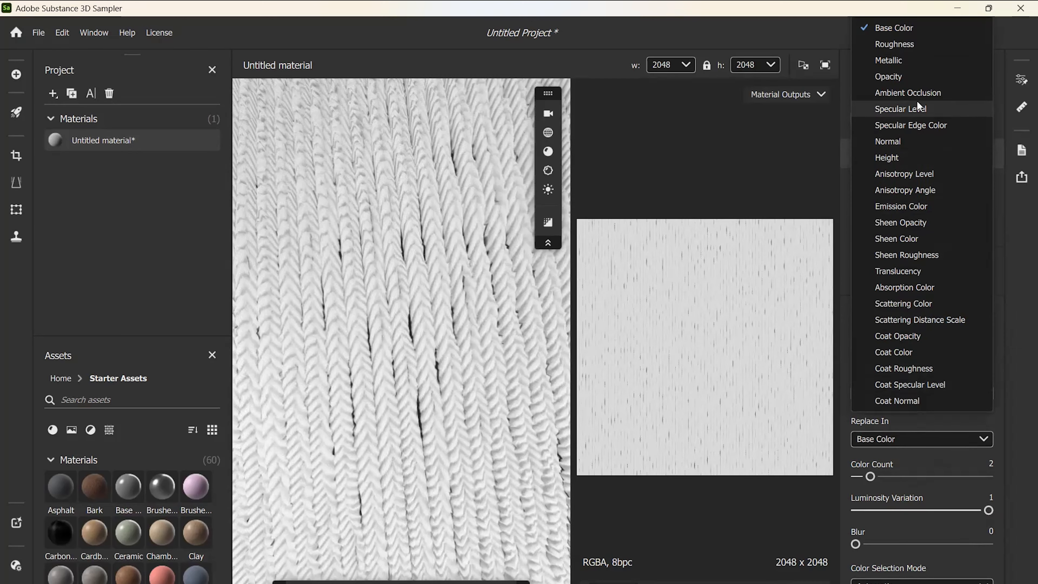
click(912, 92)
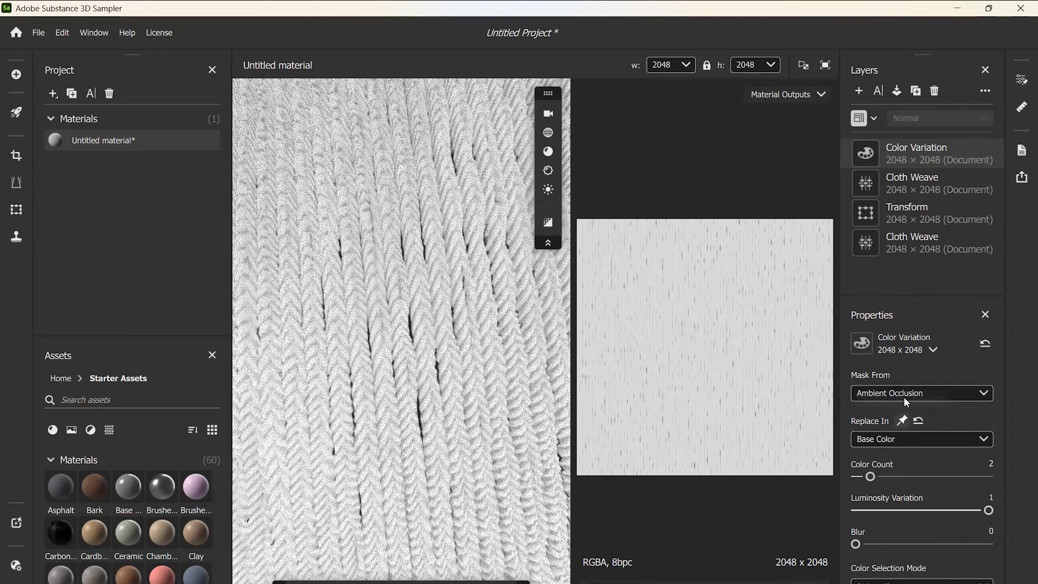
scroll(890, 446, down, 2)
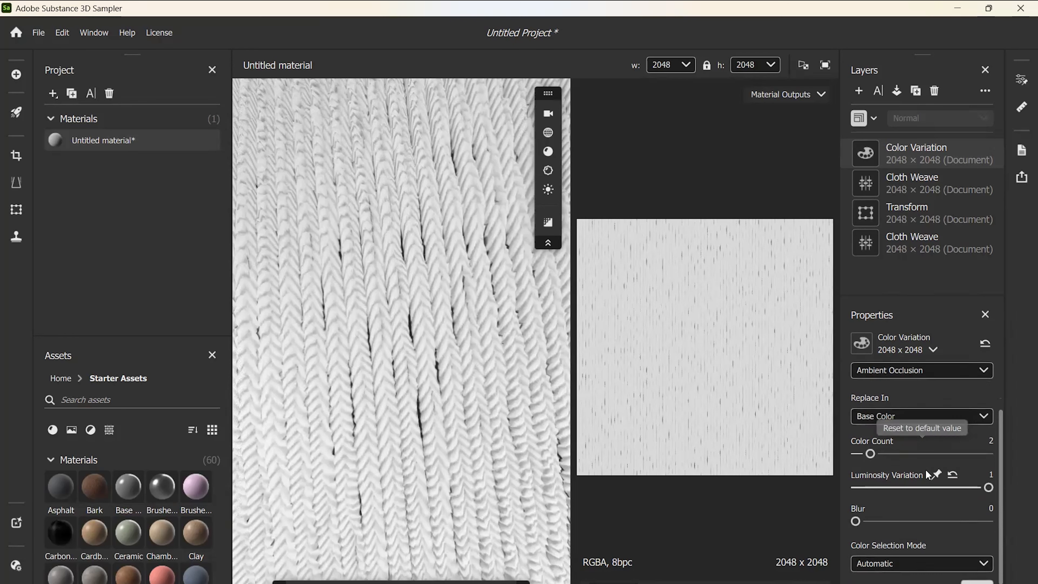
scroll(935, 470, down, 1)
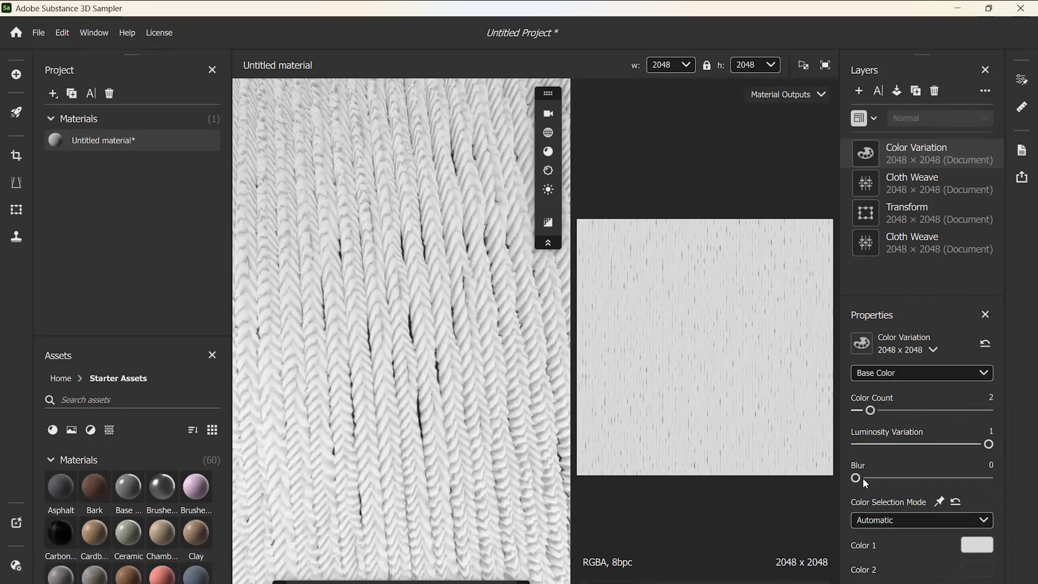
drag(870, 482, 886, 478)
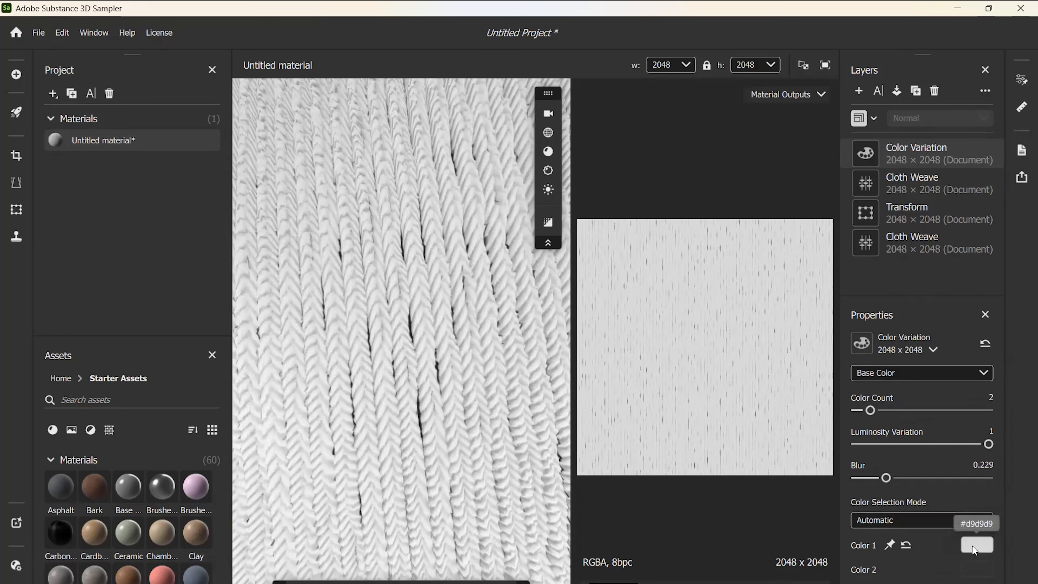
Step: Set Color 1 to mint green #9fefd6 and Color 2 to a darker shade of the mint sampled from the 2D view
click(542, 197)
click(449, 144)
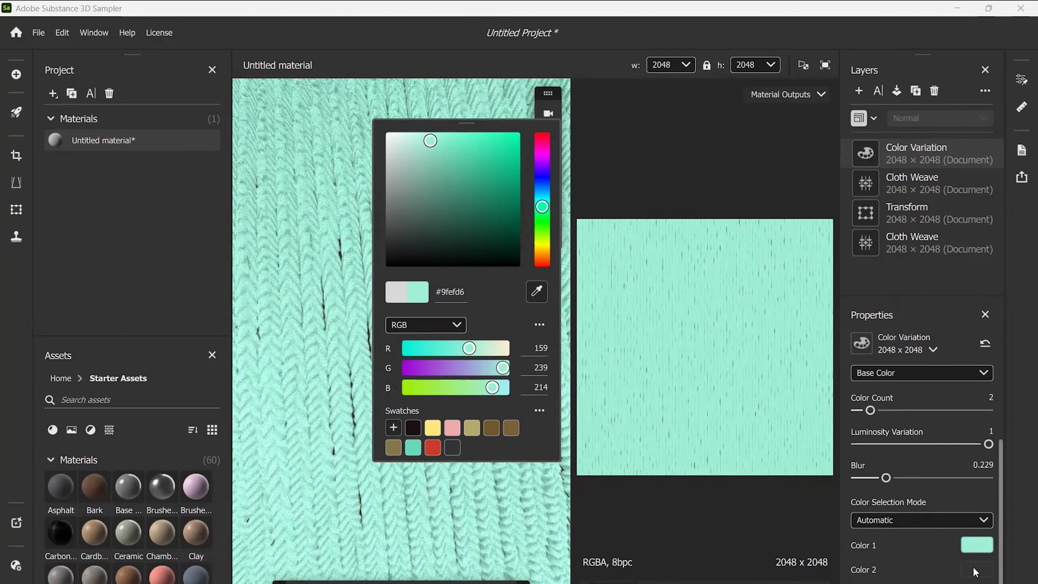
click(975, 573)
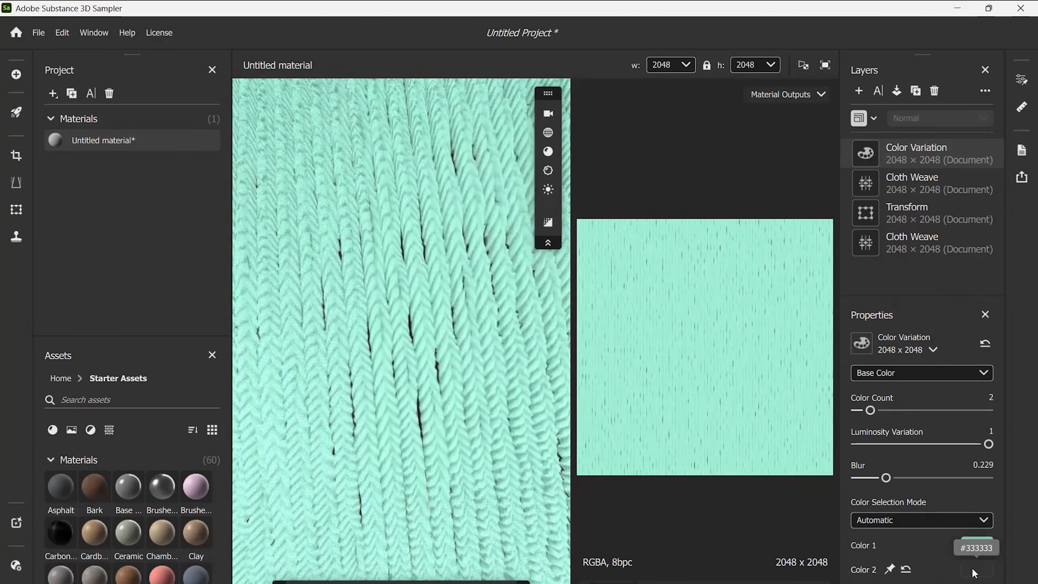
click(976, 571)
click(975, 570)
click(975, 570)
click(537, 292)
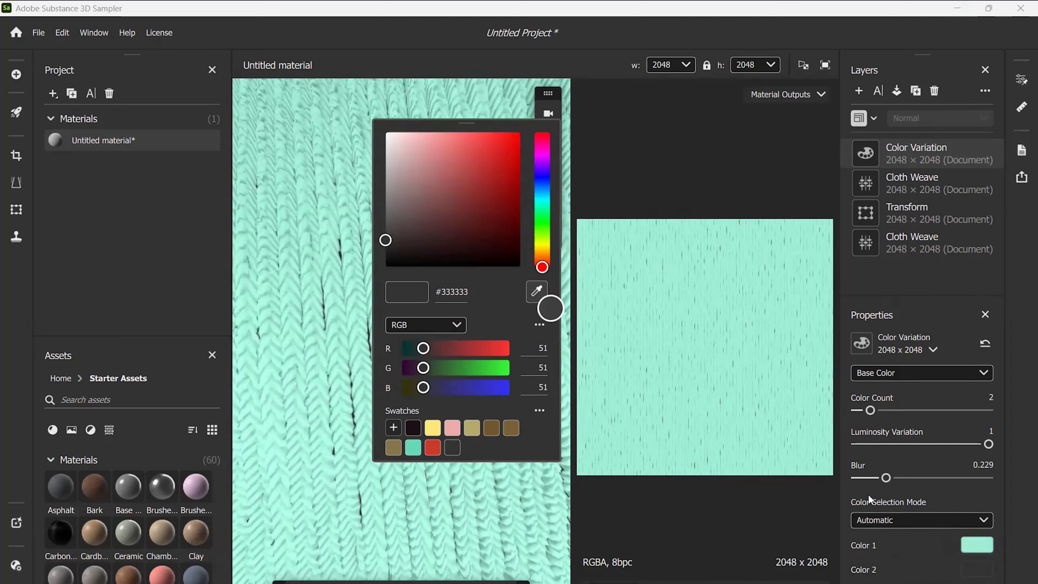
click(680, 360)
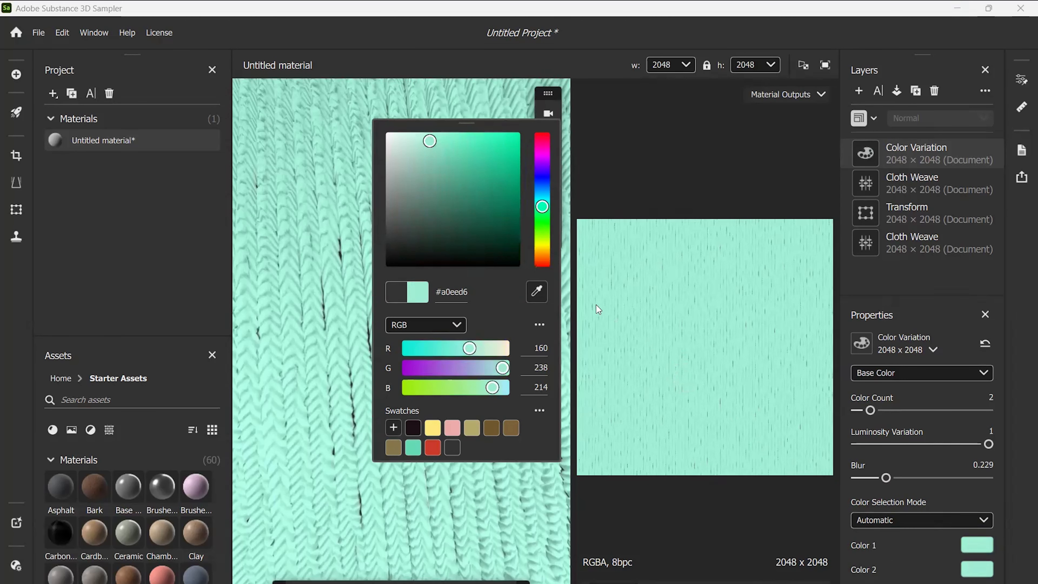
drag(429, 142, 457, 173)
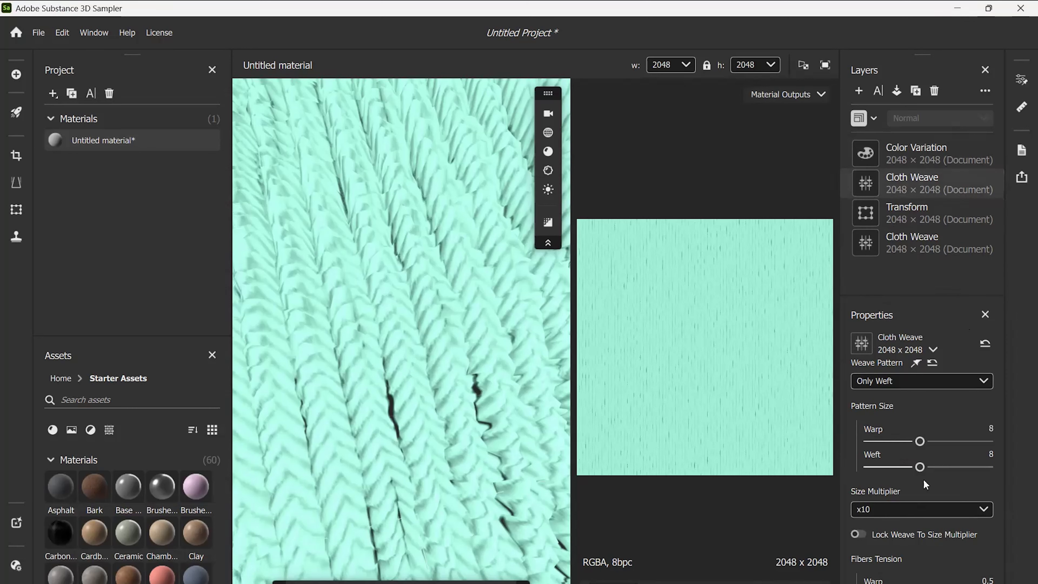
Step: Set the upper Cloth Weave's imperfection intensity to 0 in its advanced parameters
scroll(905, 552, down, 4)
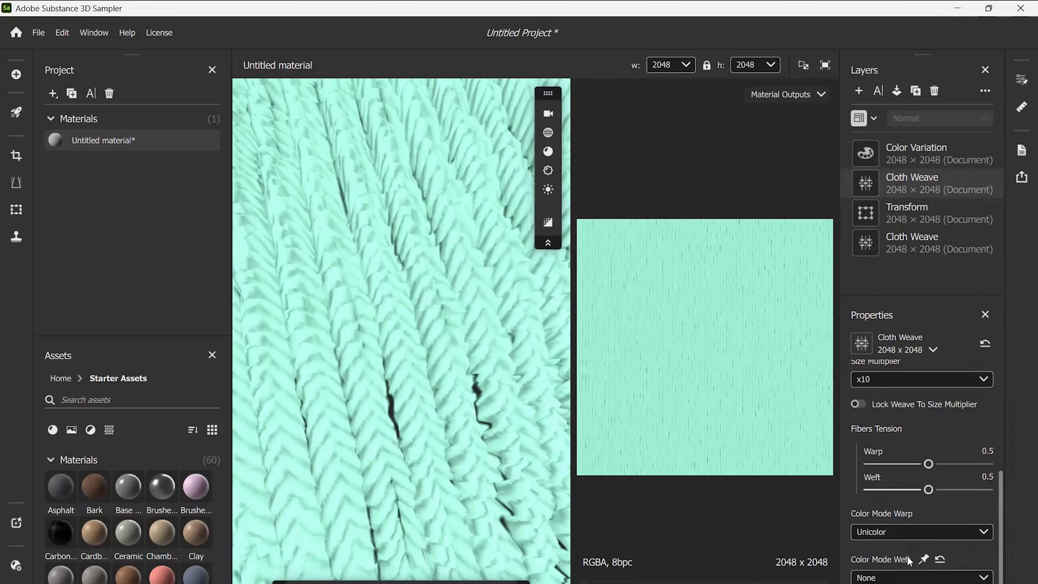
click(892, 574)
scroll(937, 557, down, 3)
scroll(935, 554, down, 1)
drag(922, 506, 825, 489)
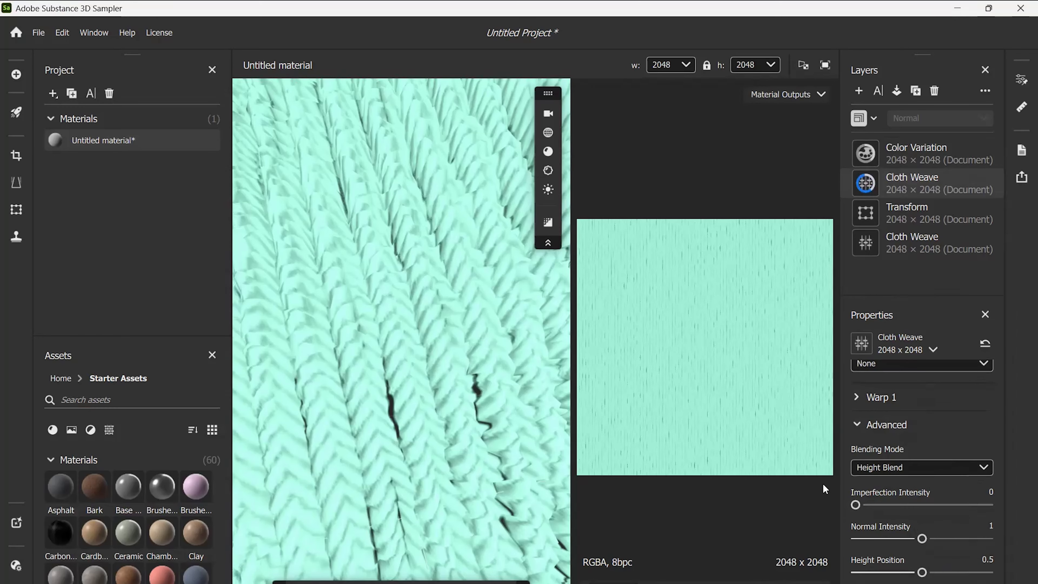
Step: Set the bottom Cloth Weave's imperfection intensity to 0 in its advanced parameters
click(915, 245)
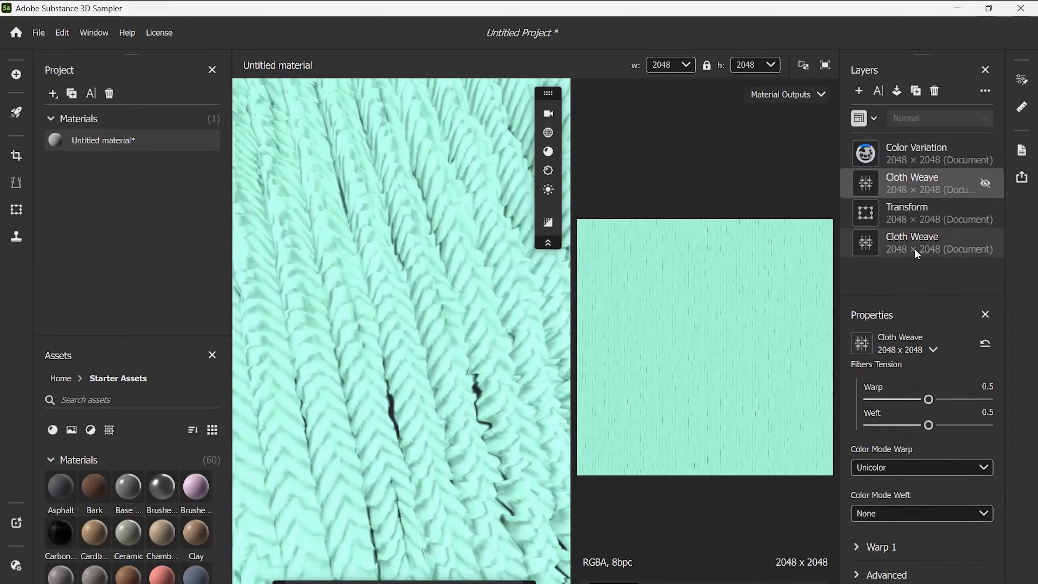
click(935, 574)
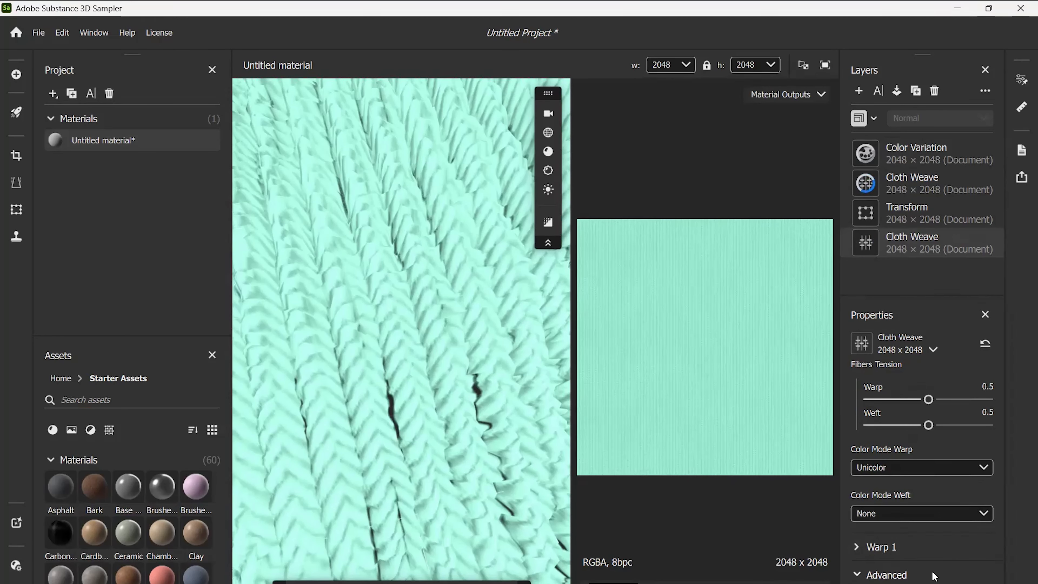
scroll(935, 575, down, 2)
scroll(935, 576, down, 2)
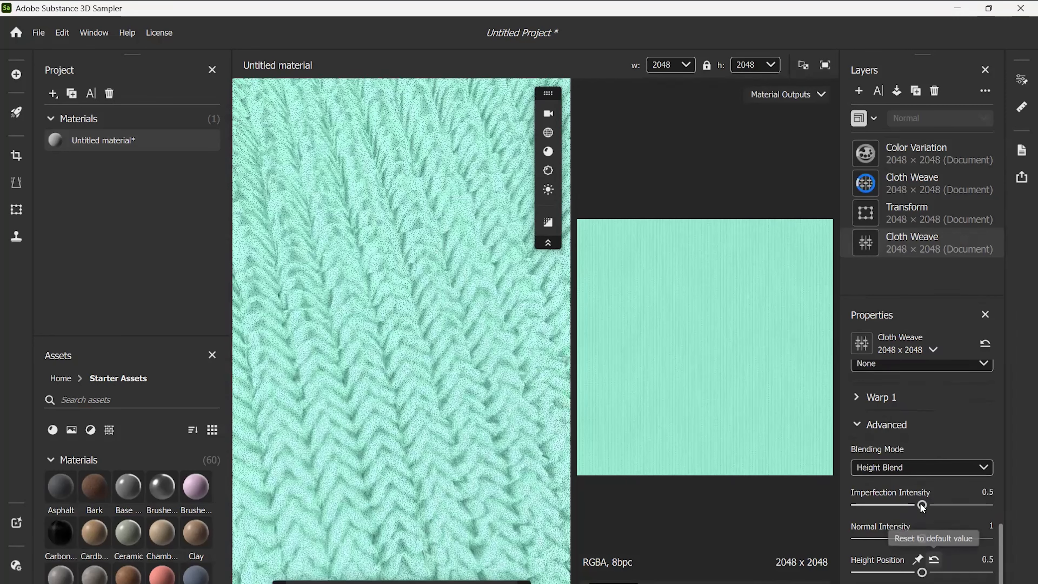
drag(922, 504, 835, 509)
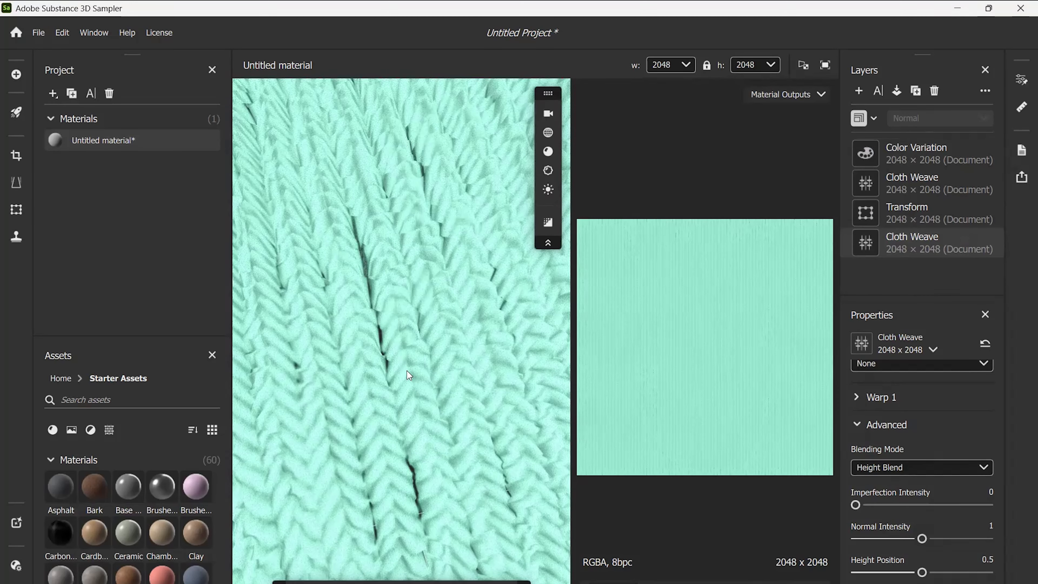
Step: Examine the mint knit on the draped fabric, comparing the stitch detail up close with the overall look from farther away
scroll(407, 369, down, 4)
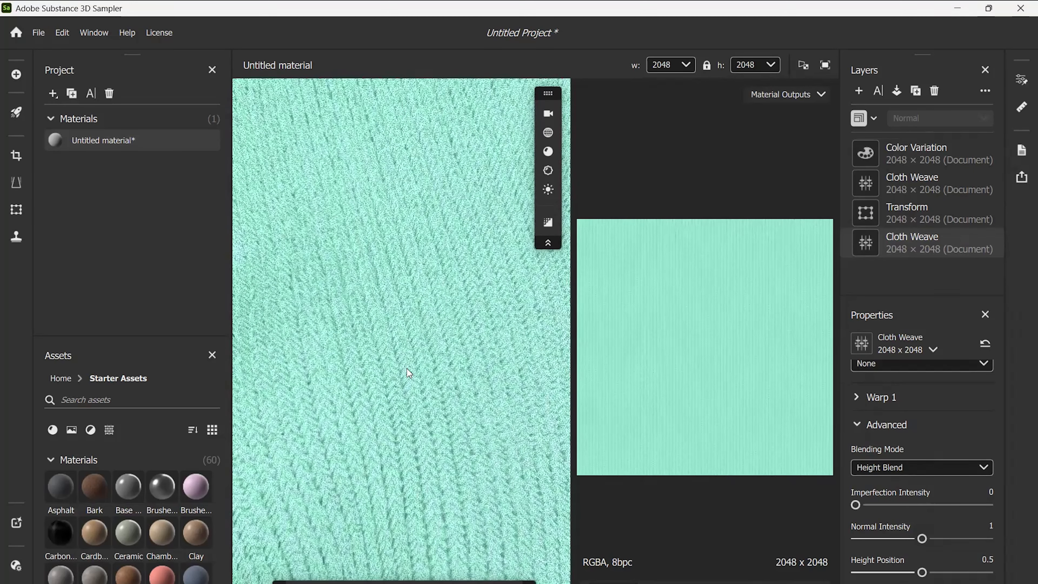
scroll(395, 348, down, 2)
scroll(395, 348, down, 2)
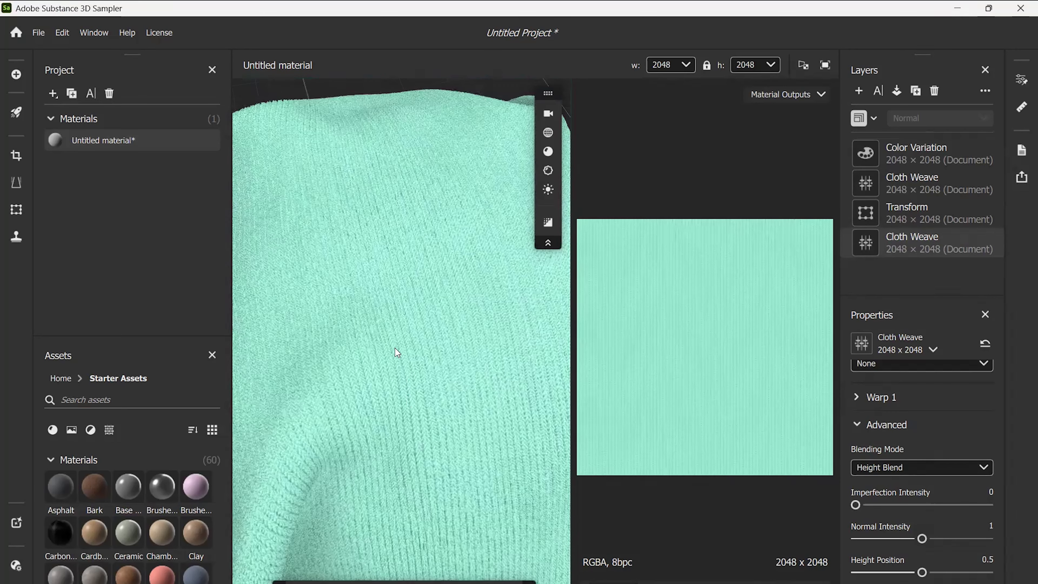
scroll(416, 334, down, 2)
scroll(422, 337, down, 1)
scroll(430, 337, up, 2)
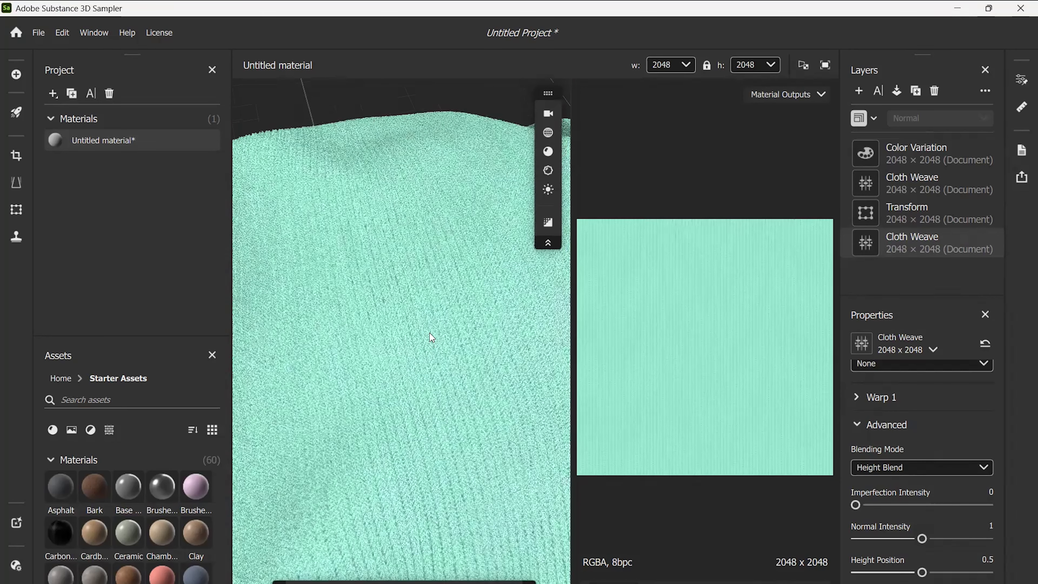
scroll(430, 333, up, 3)
scroll(436, 348, up, 1)
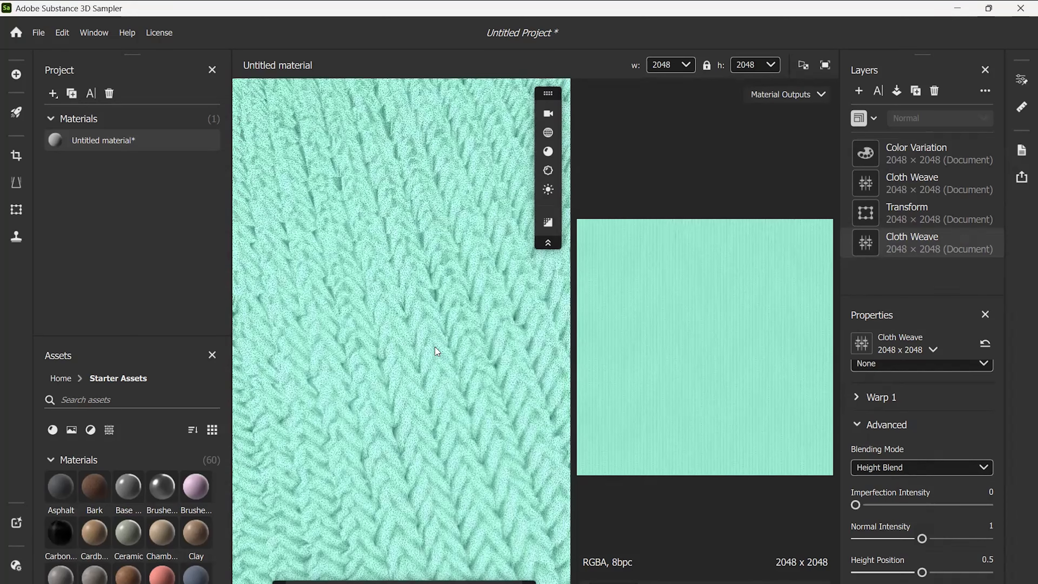
scroll(453, 372, down, 3)
scroll(491, 407, down, 1)
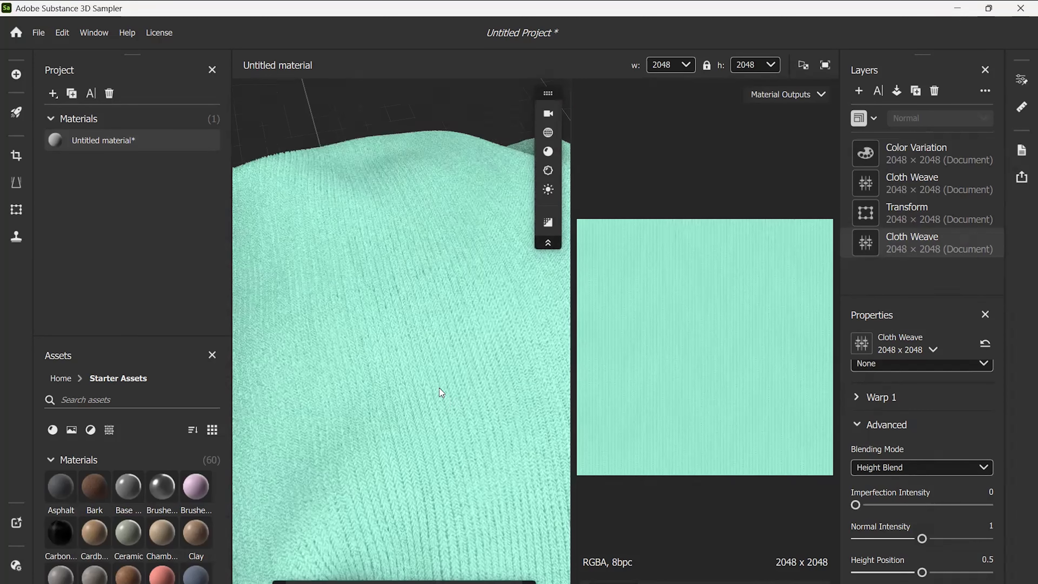
scroll(440, 387, up, 1)
scroll(372, 358, up, 1)
scroll(428, 326, up, 2)
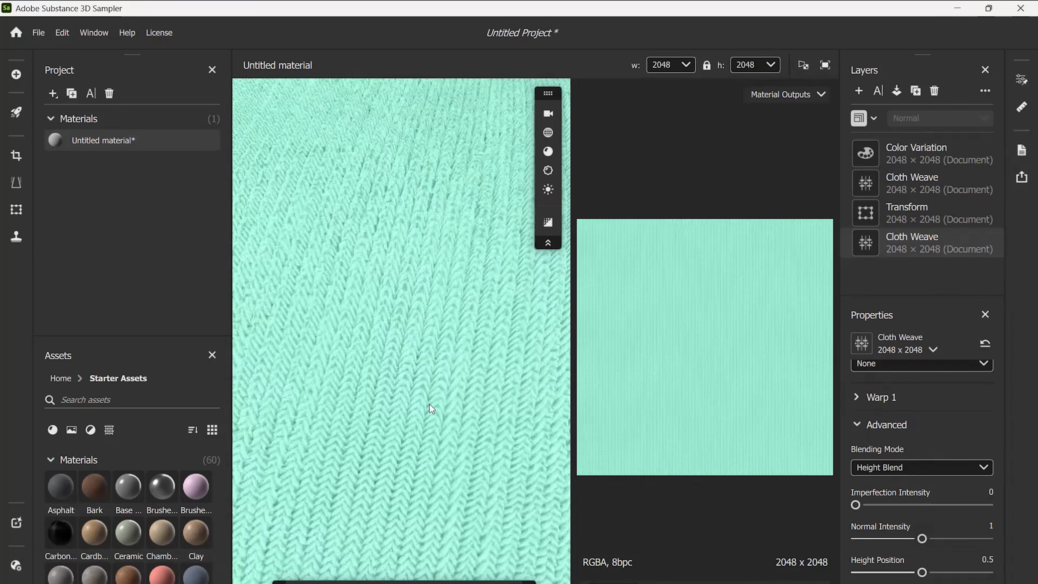
scroll(419, 309, up, 1)
scroll(416, 383, up, 1)
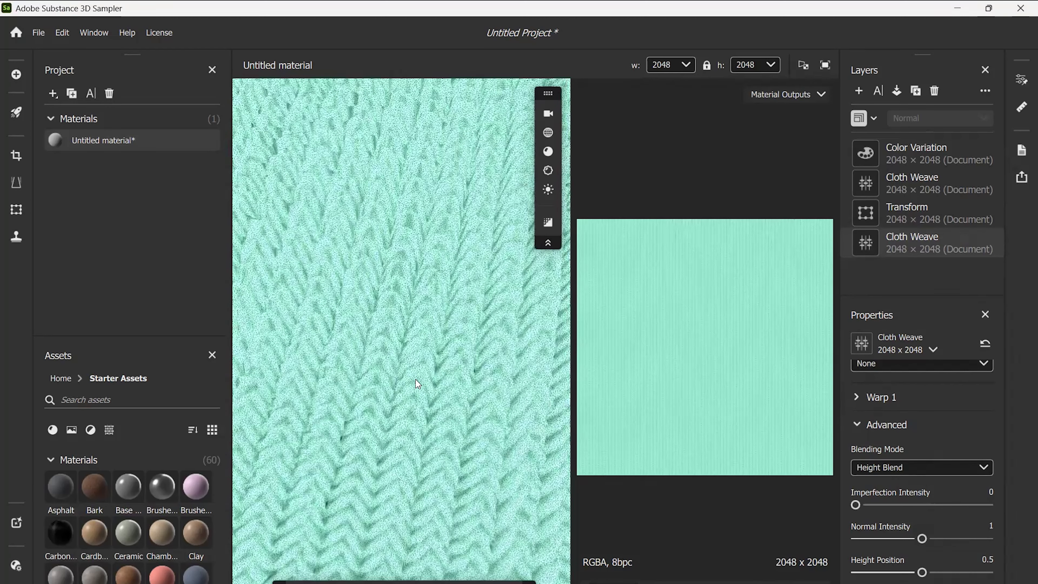
scroll(413, 381, down, 2)
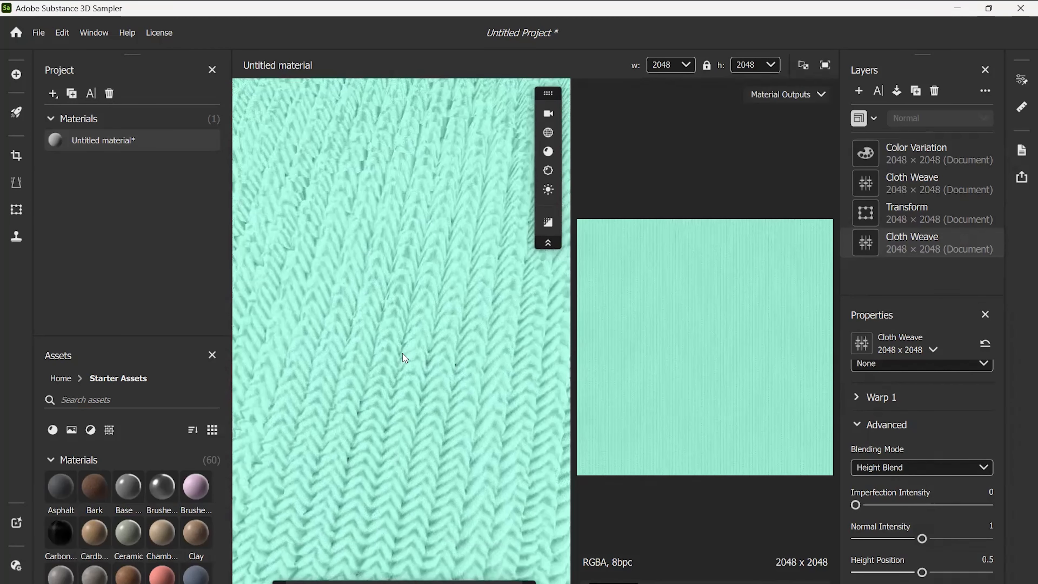
scroll(428, 380, down, 1)
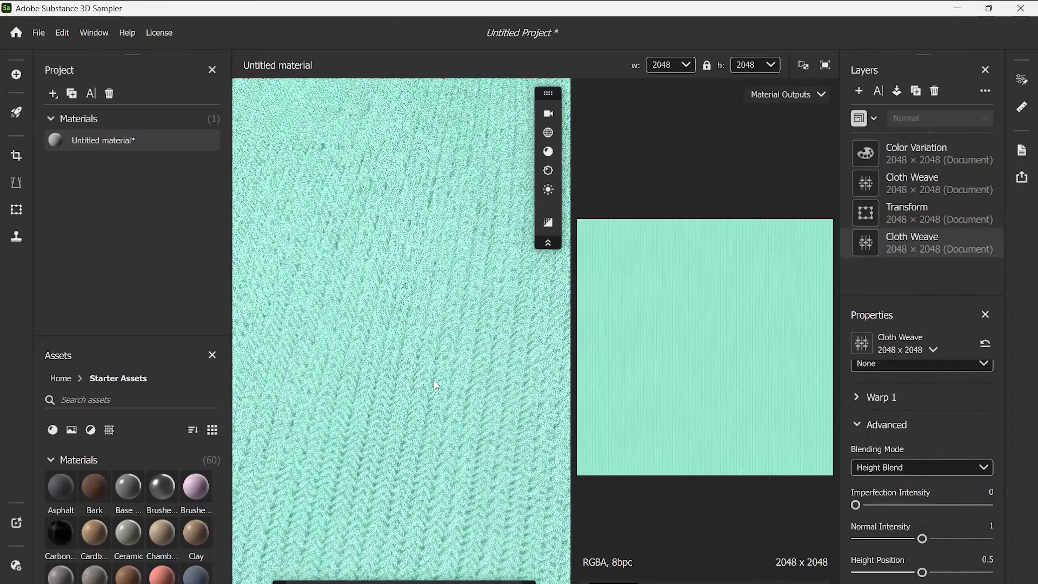
scroll(434, 381, down, 2)
mouse_move(477, 353)
mouse_down()
mouse_move(490, 344)
mouse_move(427, 347)
mouse_up()
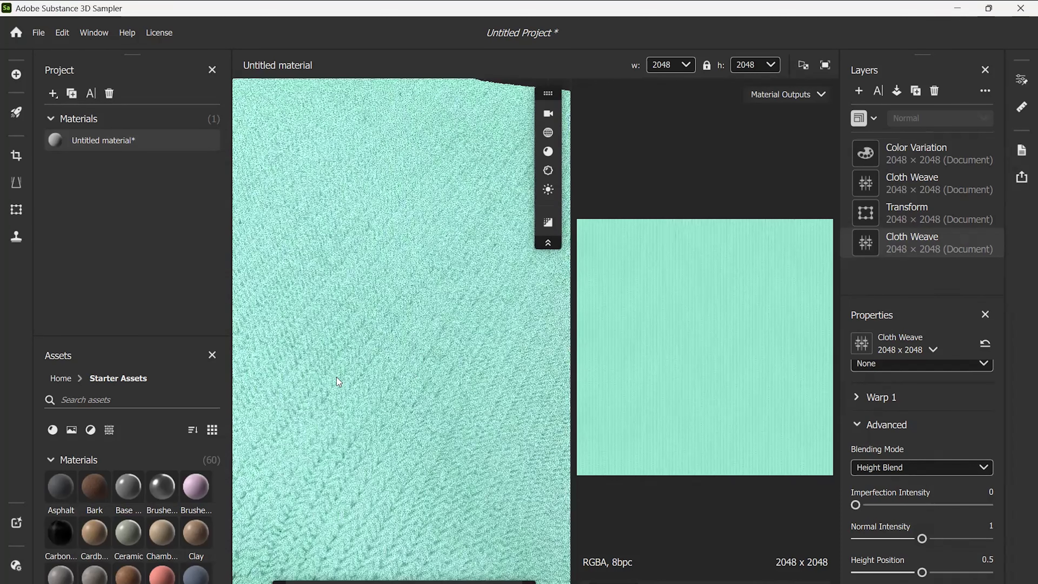
scroll(391, 347, up, 3)
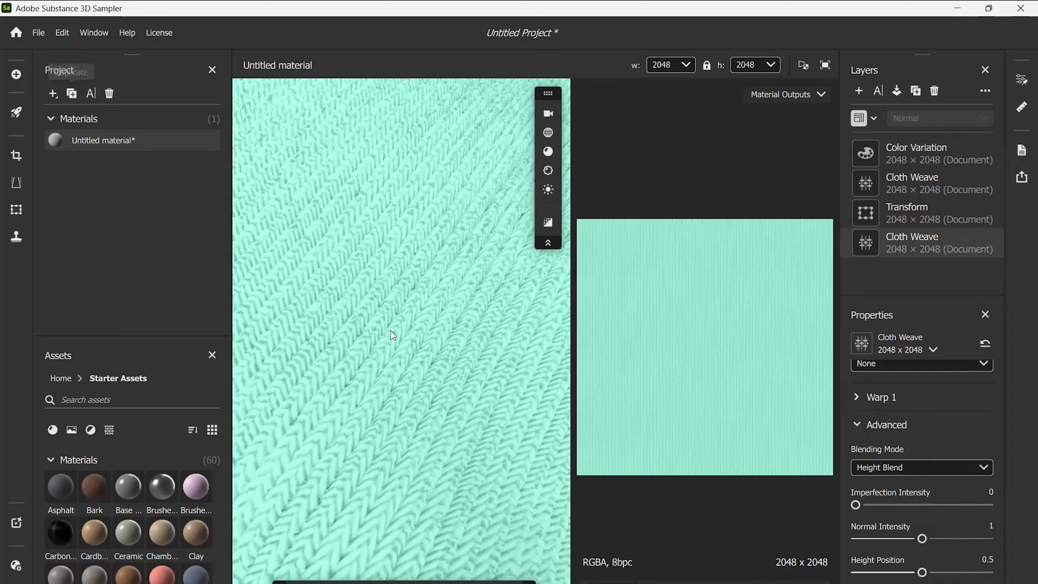
Step: Save the project in Downloads as a Substance 3D Sampler Archive named 3D knit
click(38, 32)
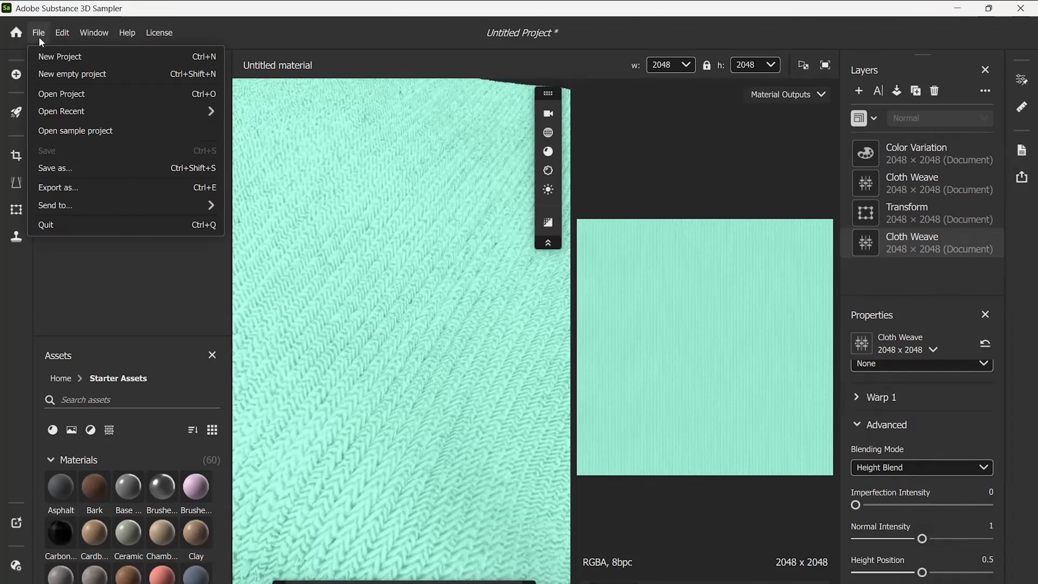
click(55, 169)
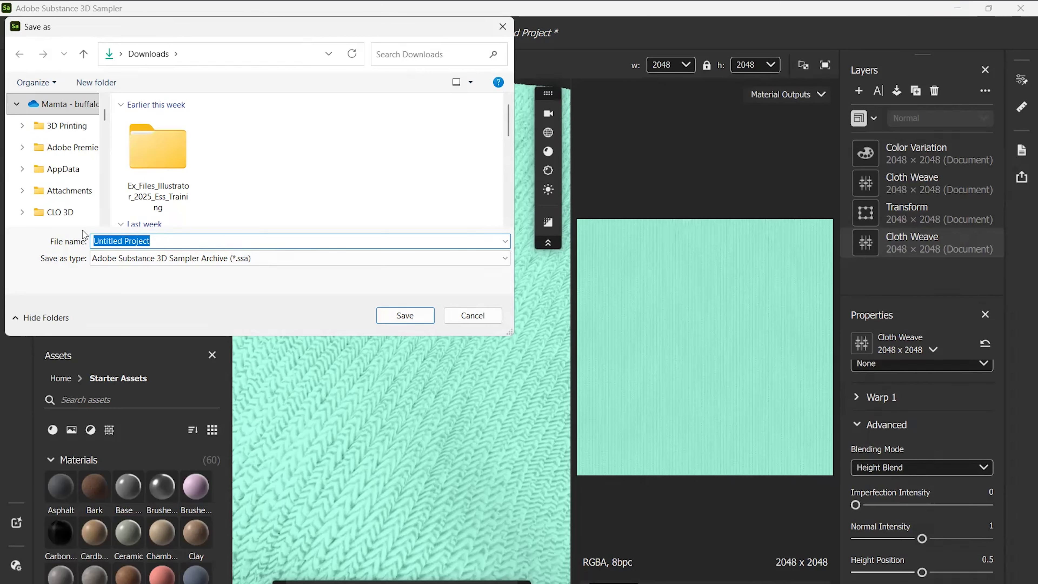
text(3D knit)
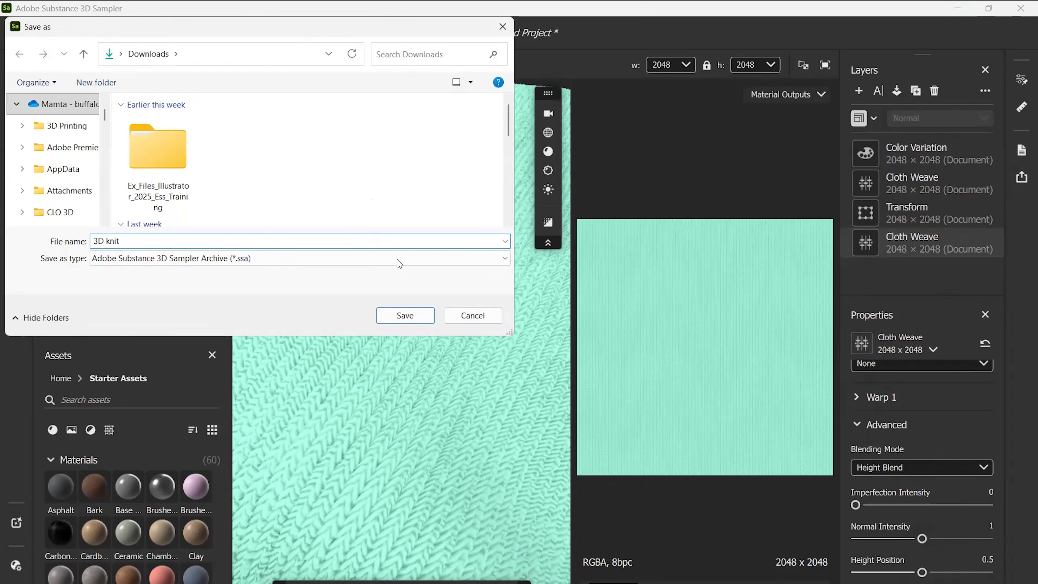
click(406, 316)
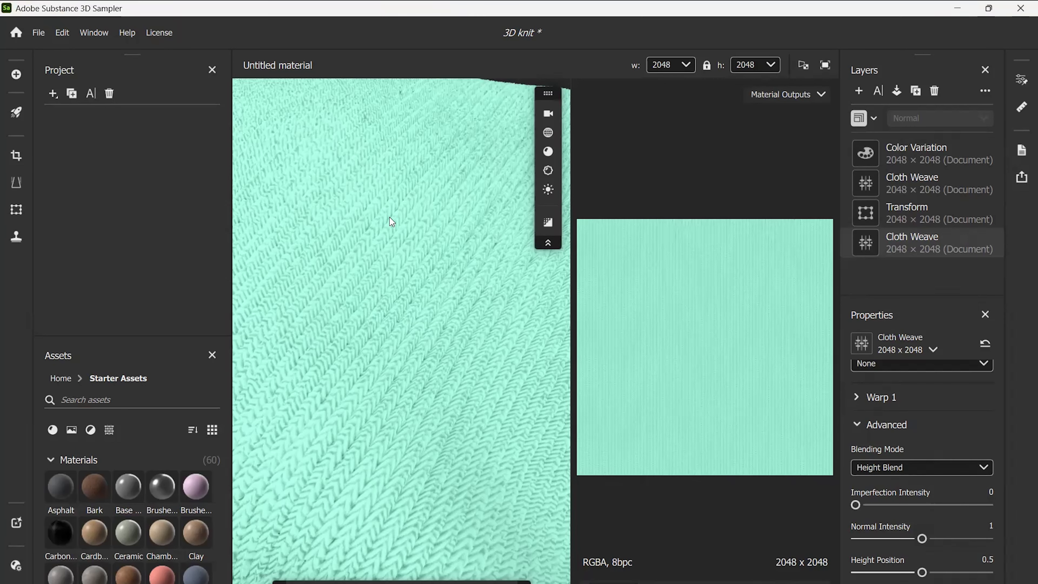